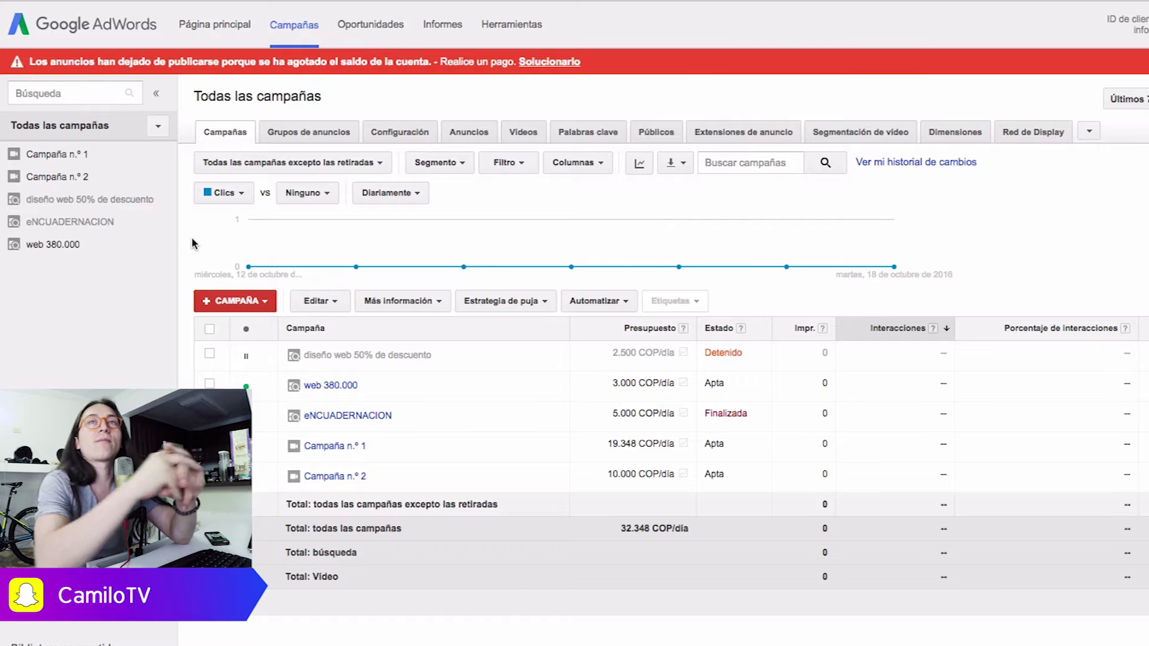
Open the Keyword Planner (Planificador de Palabras Clave) from the campaigns overview.
mouse_move(258, 257)
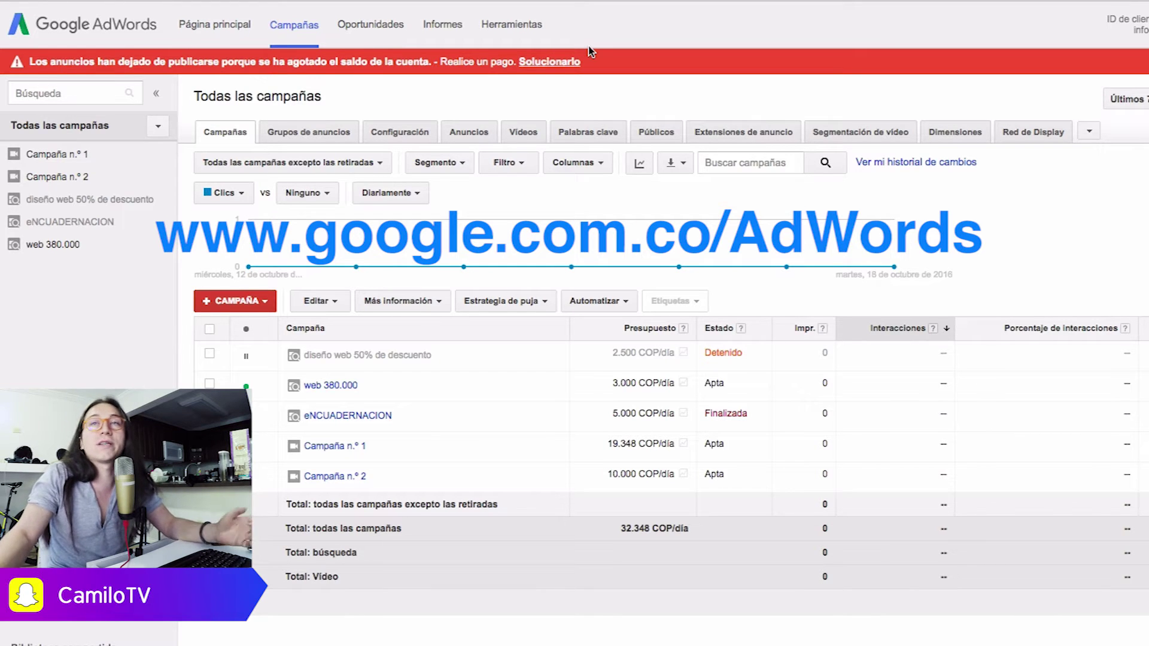
left_click(524, 30)
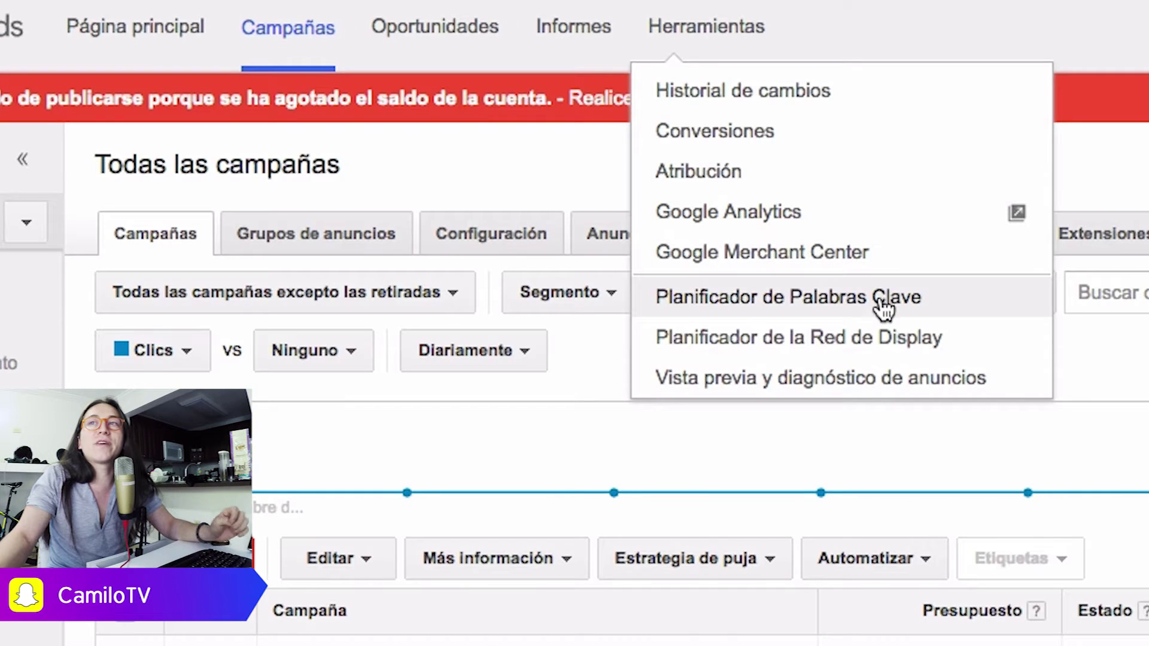
left_click(879, 303)
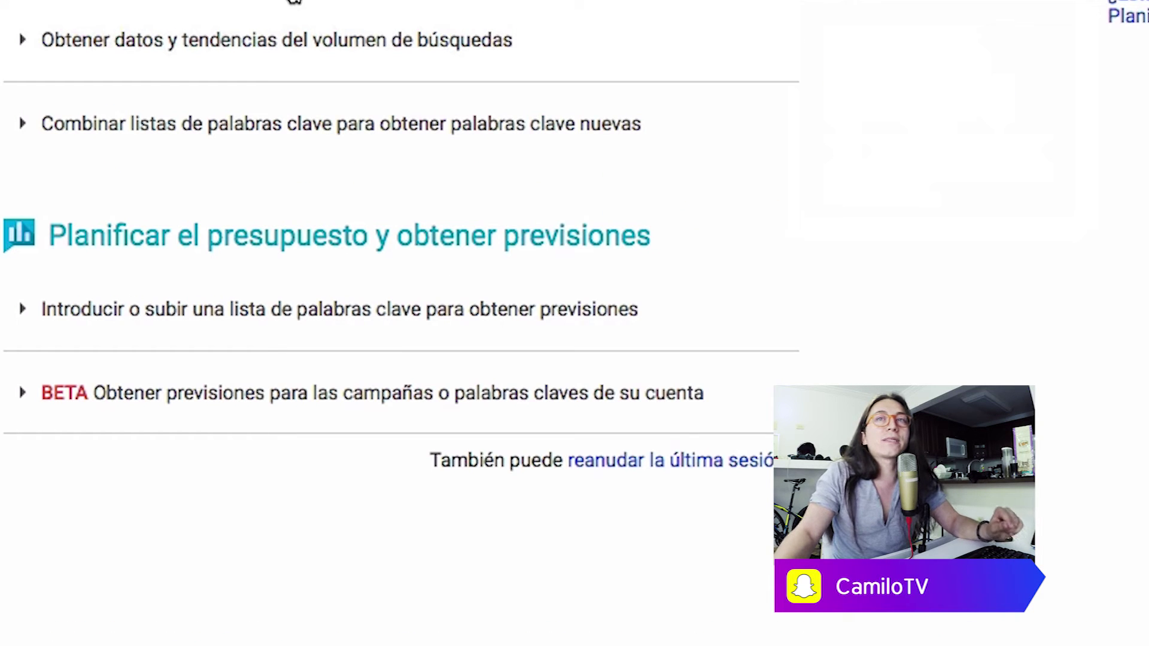
Start a search for new keywords by phrase, website or category and enter "llantas" as the product or service.
left_click(133, 120)
type("llantas")
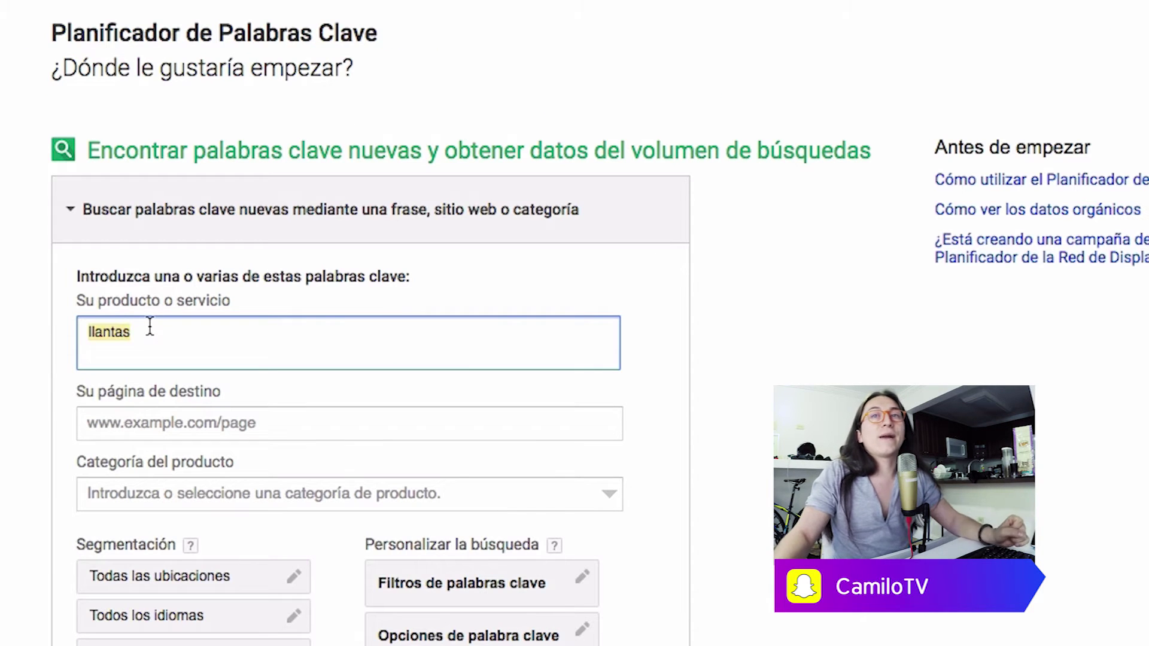
type("llantas")
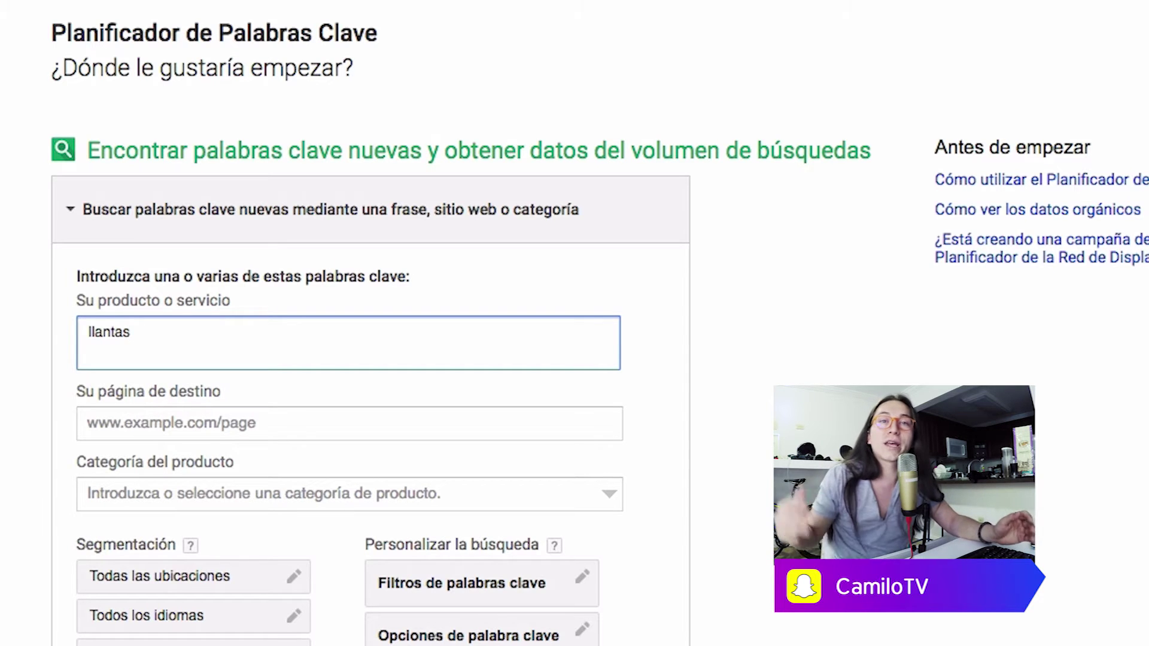
Replace the all-locations targeting with the country Colombia and save it.
scroll(321, 431, "down", 1)
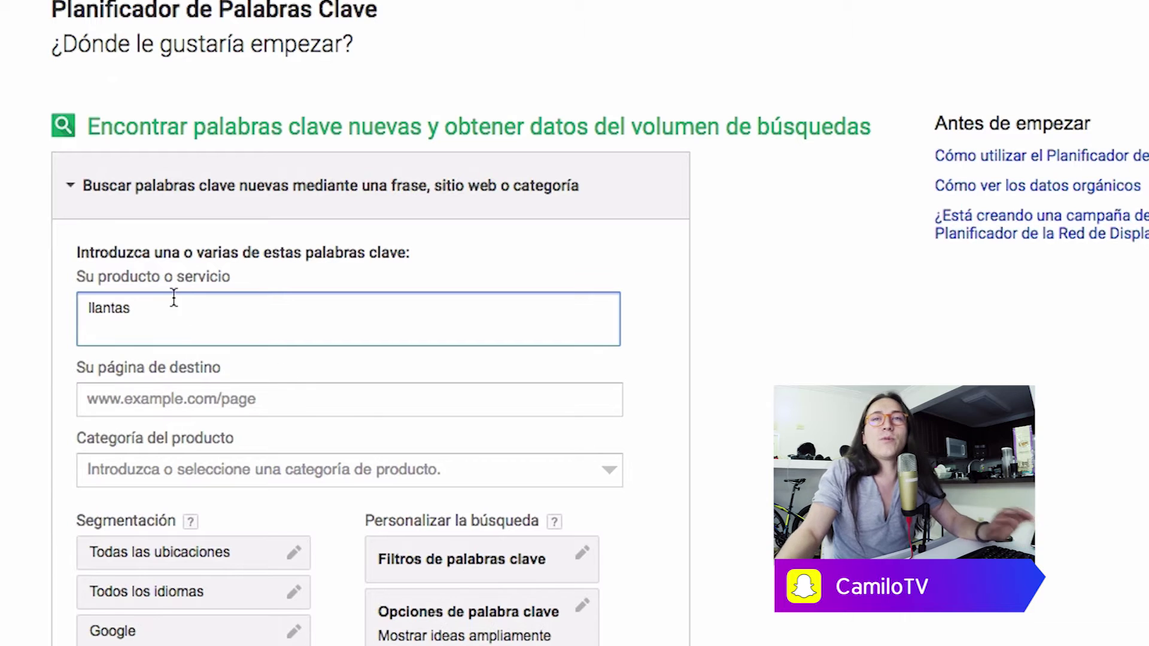
scroll(670, 333, "down", 5)
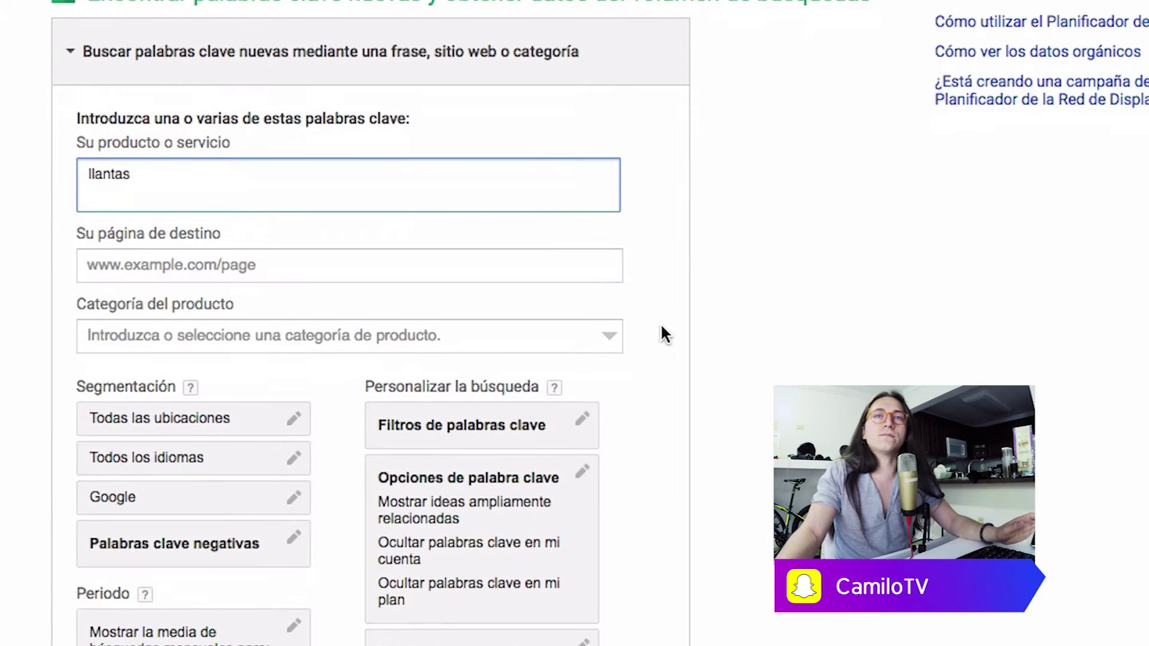
scroll(407, 443, "down", 1)
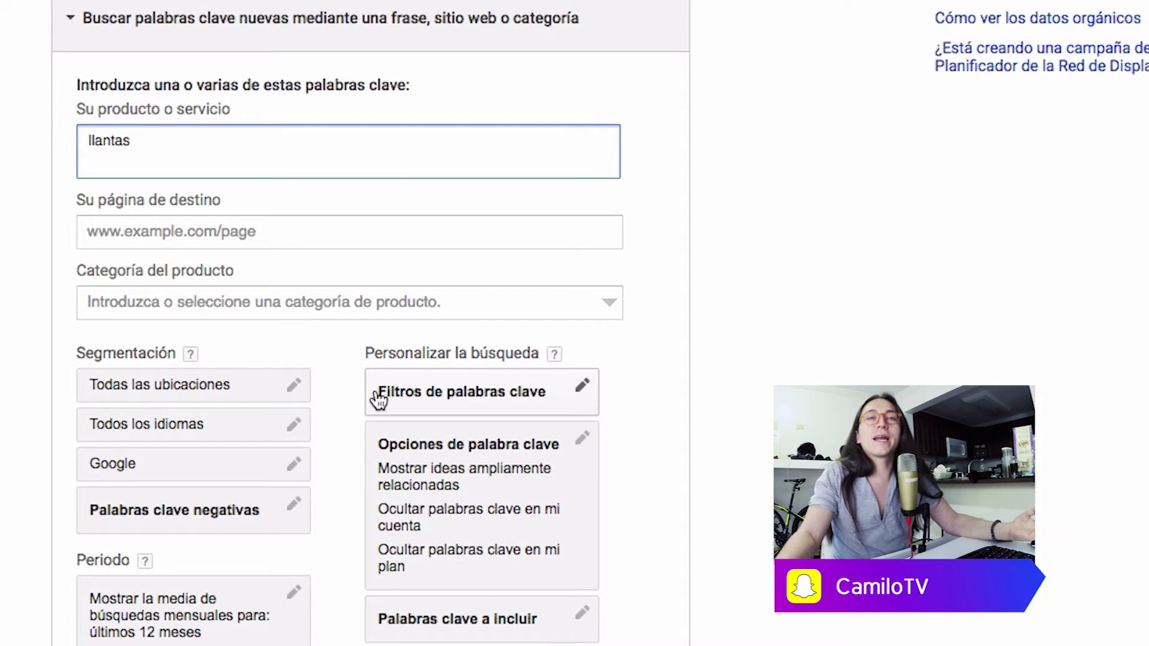
scroll(366, 398, "down", 5)
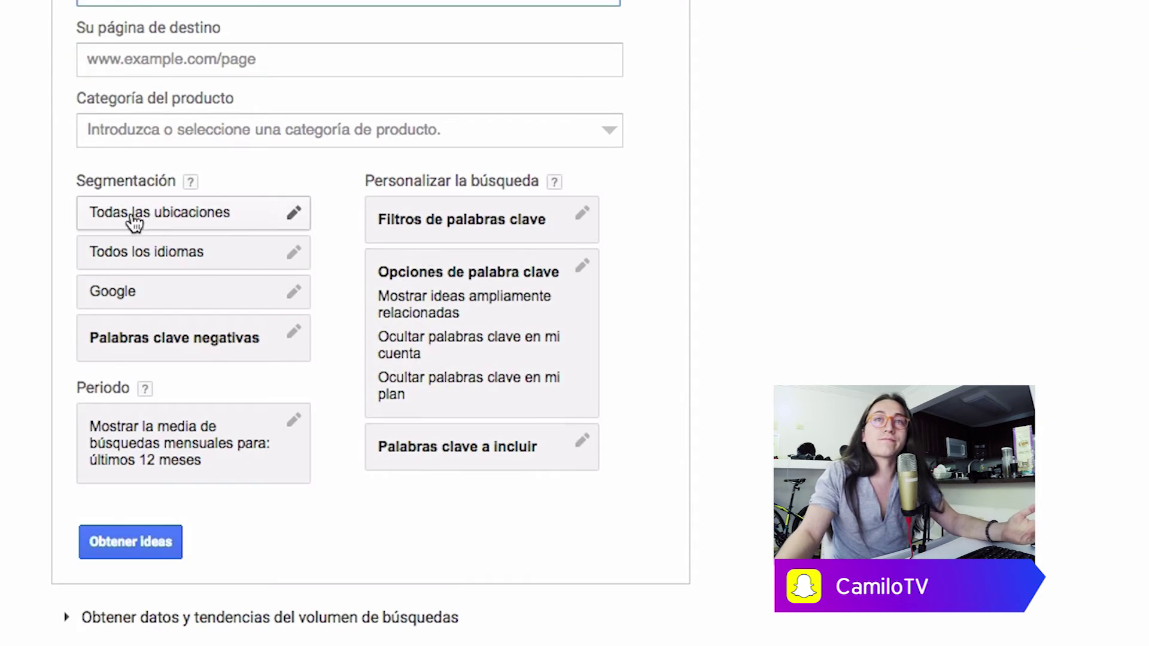
left_click(254, 225)
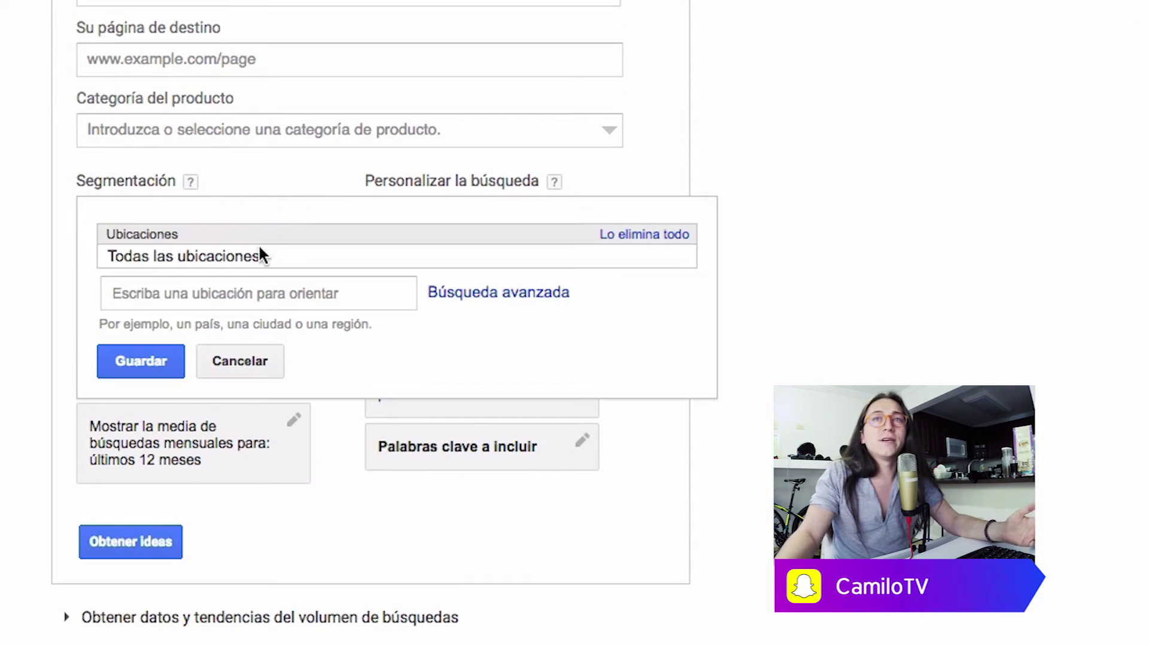
left_click(188, 291)
type("colomn")
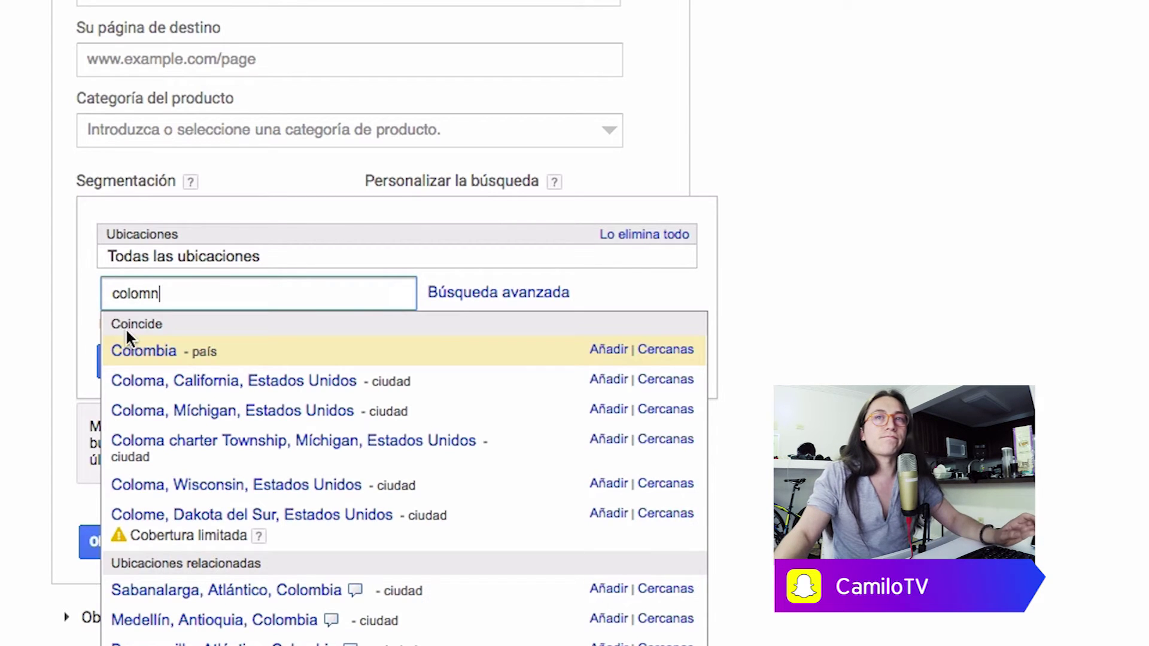
left_click(142, 351)
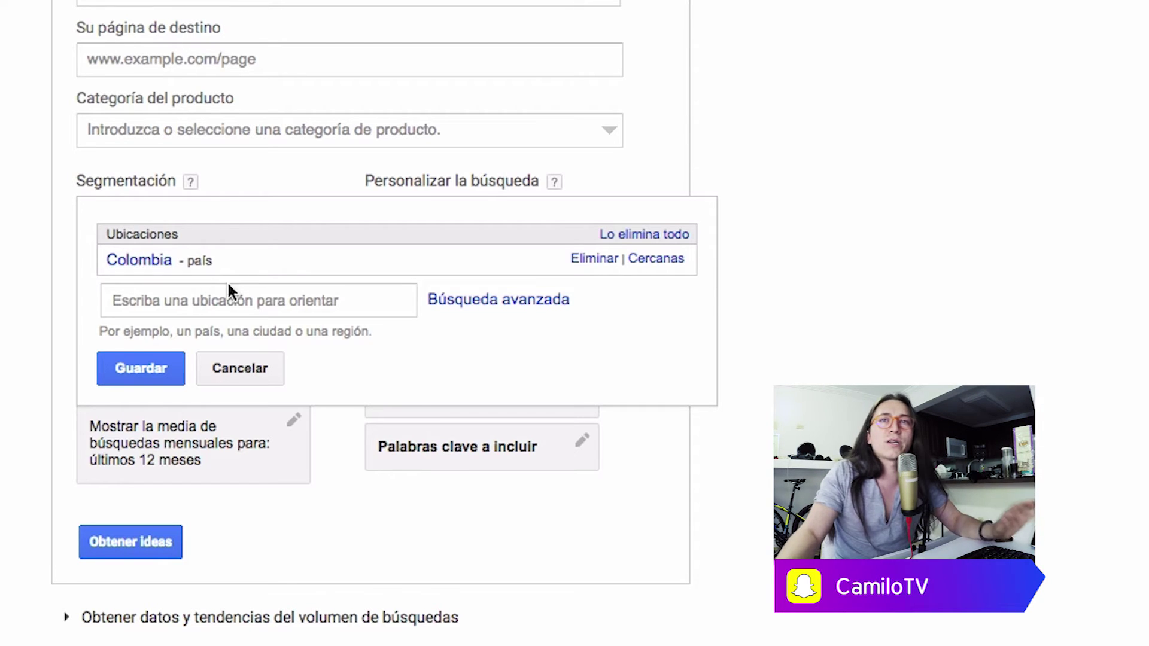
left_click(136, 372)
left_click(227, 258)
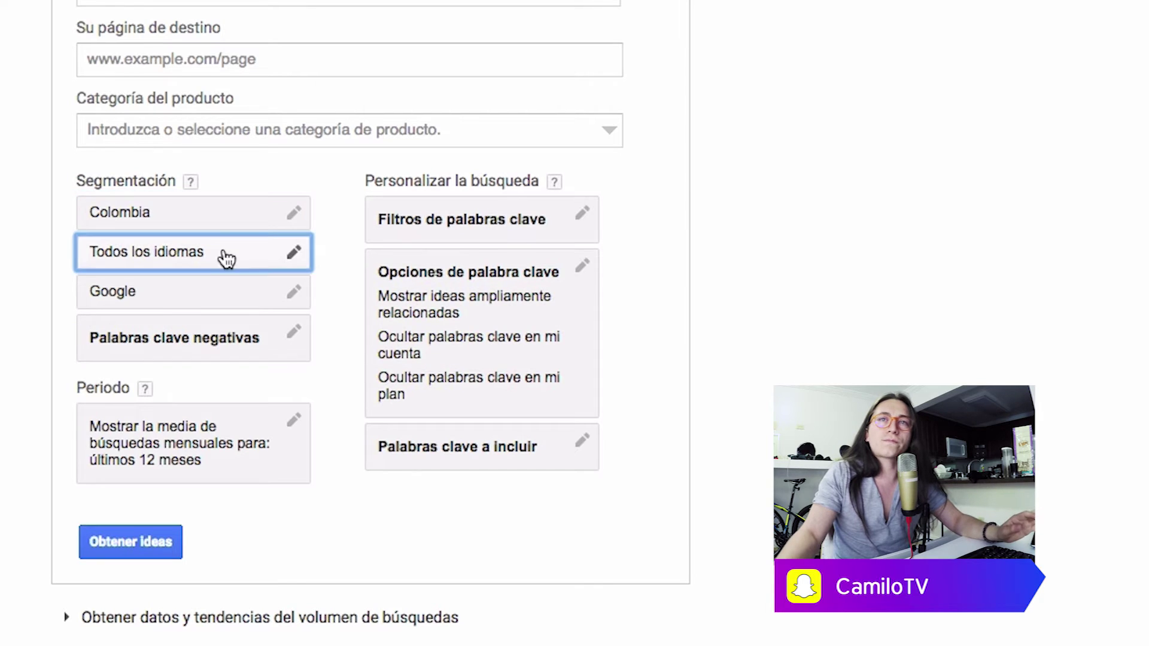
left_click(190, 274)
type("e")
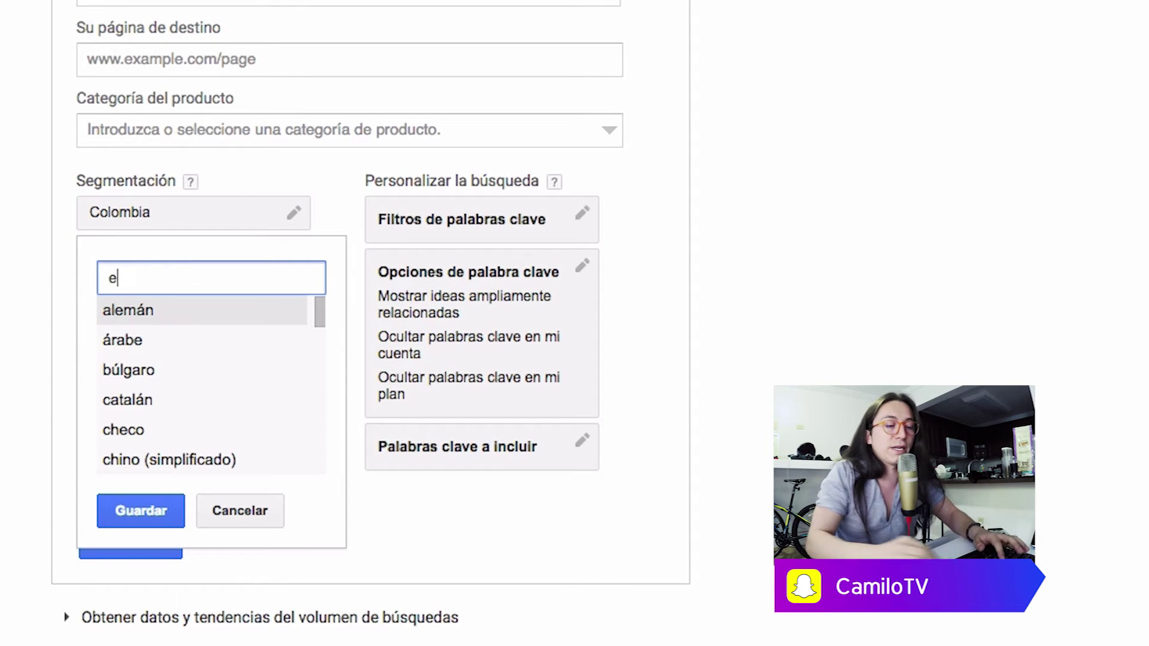
type("spa")
left_click(135, 311)
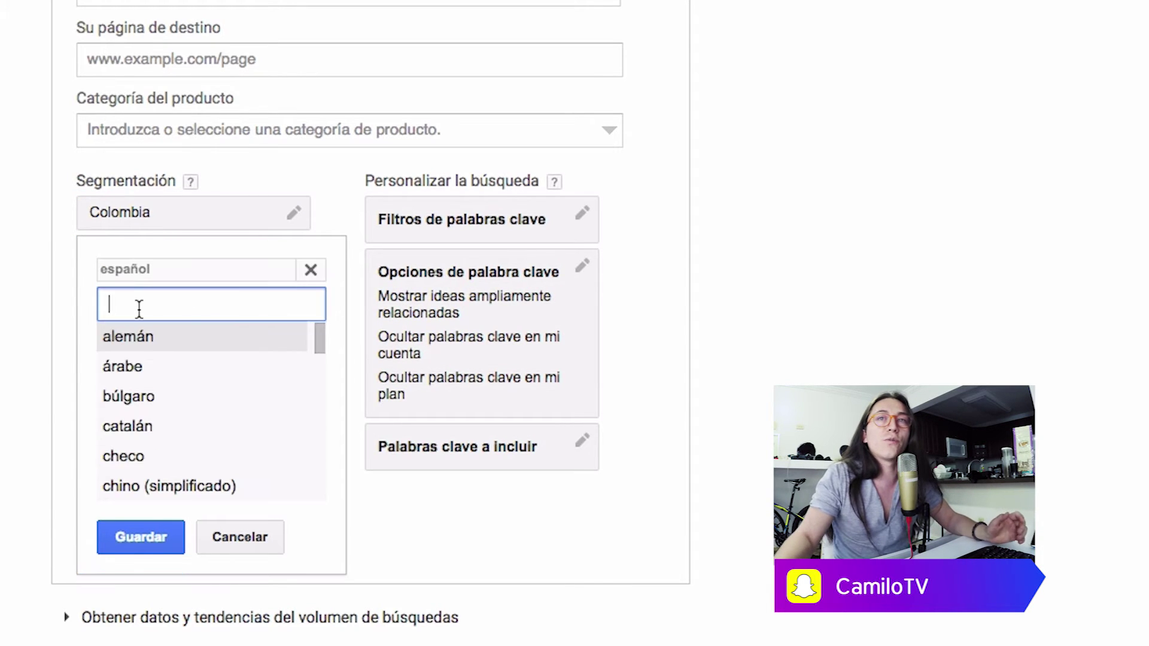
left_click(584, 359)
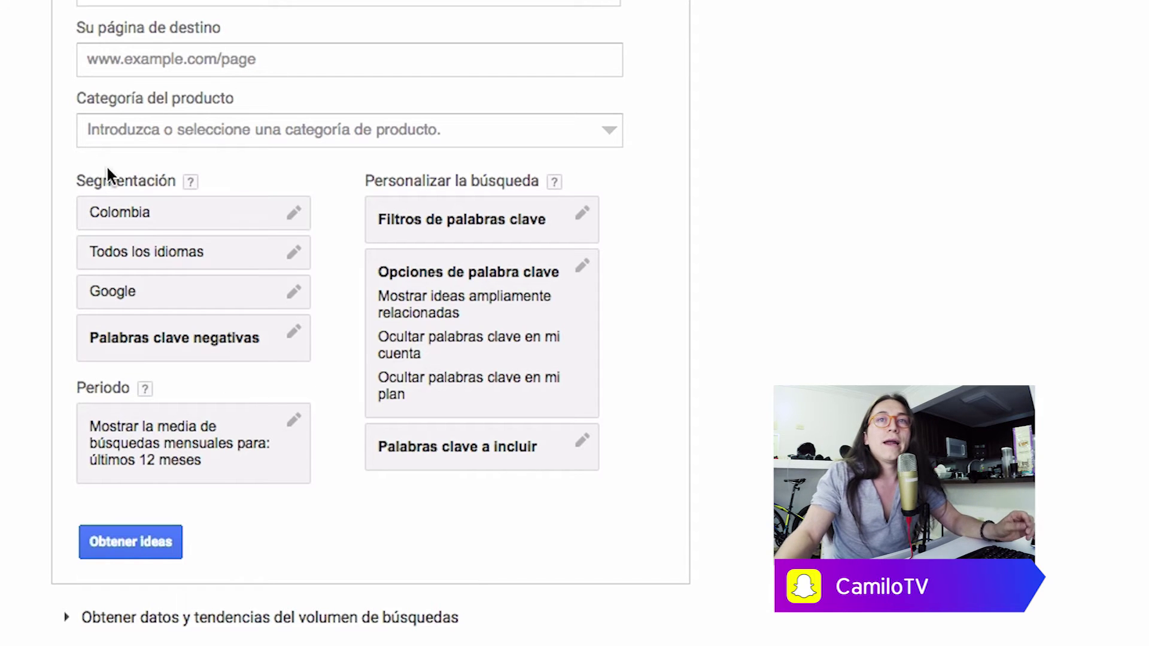
Set the targeting language to español, save it and get the keyword ideas.
left_click(167, 261)
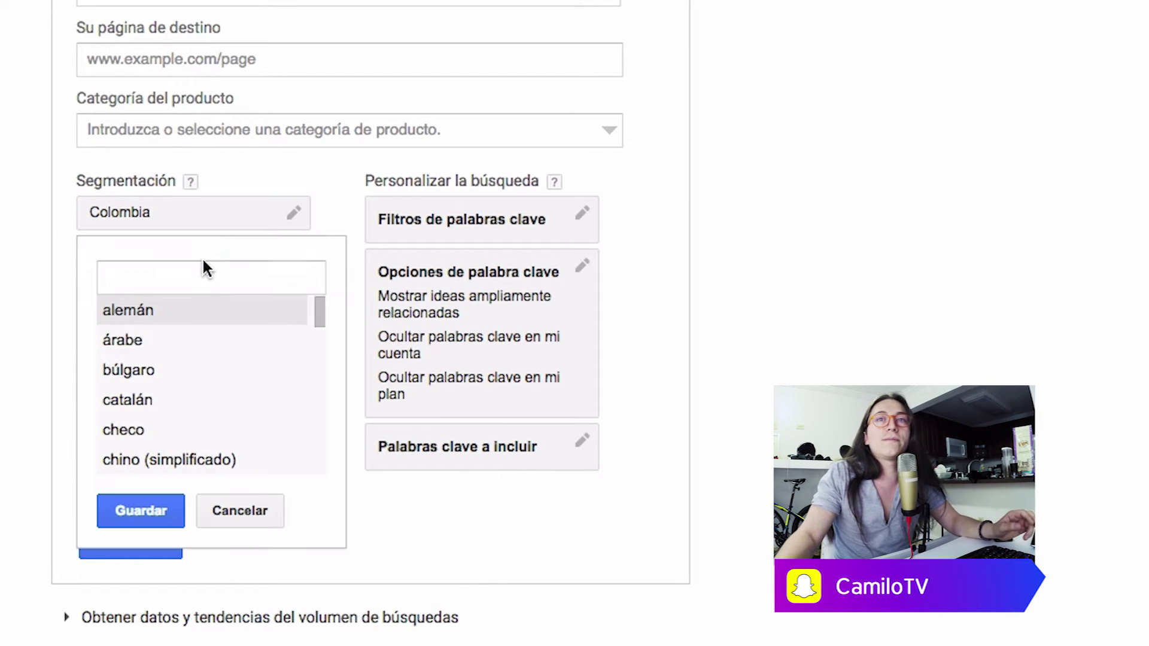
left_click(187, 267)
type("espa")
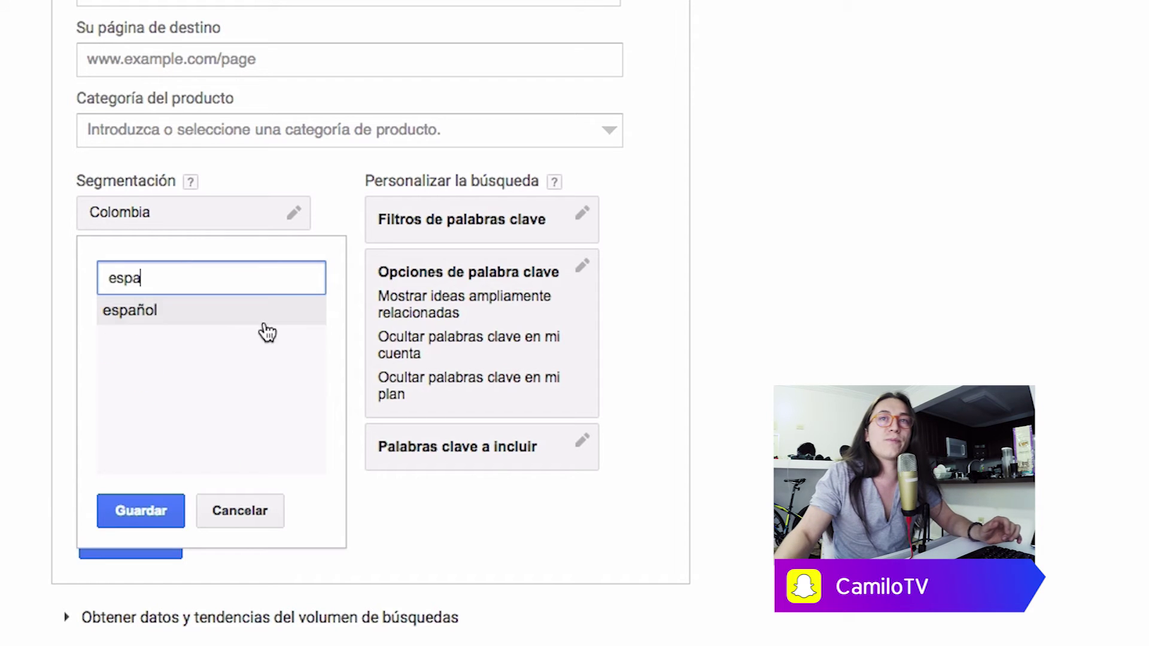
left_click(173, 311)
left_click(138, 535)
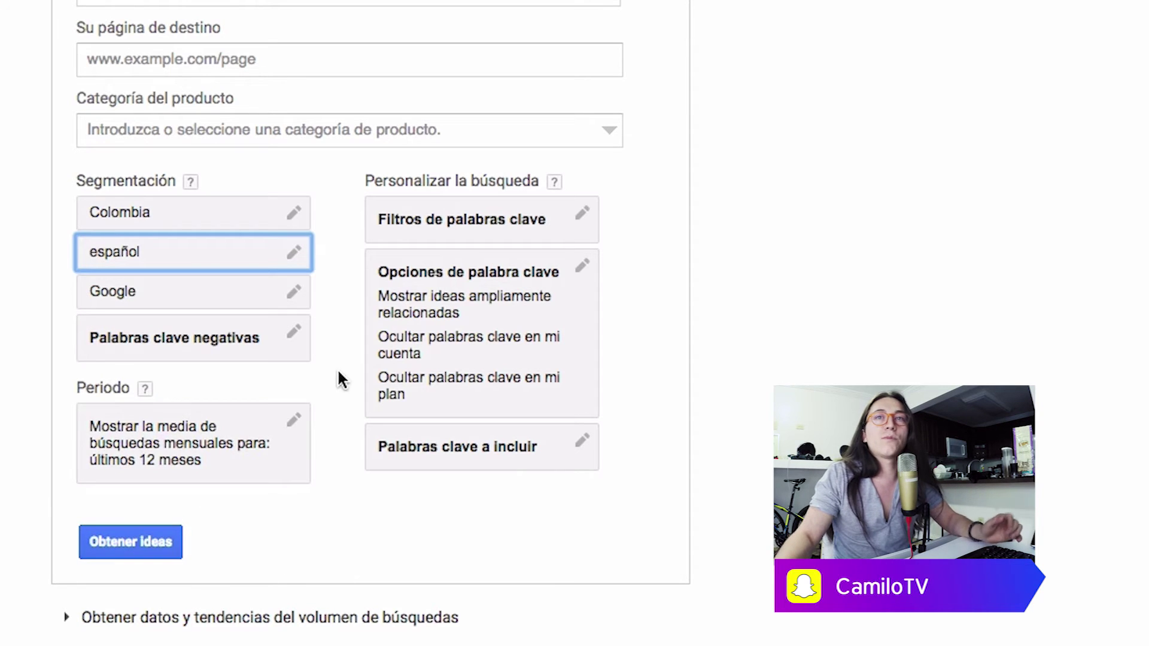
left_click(128, 547)
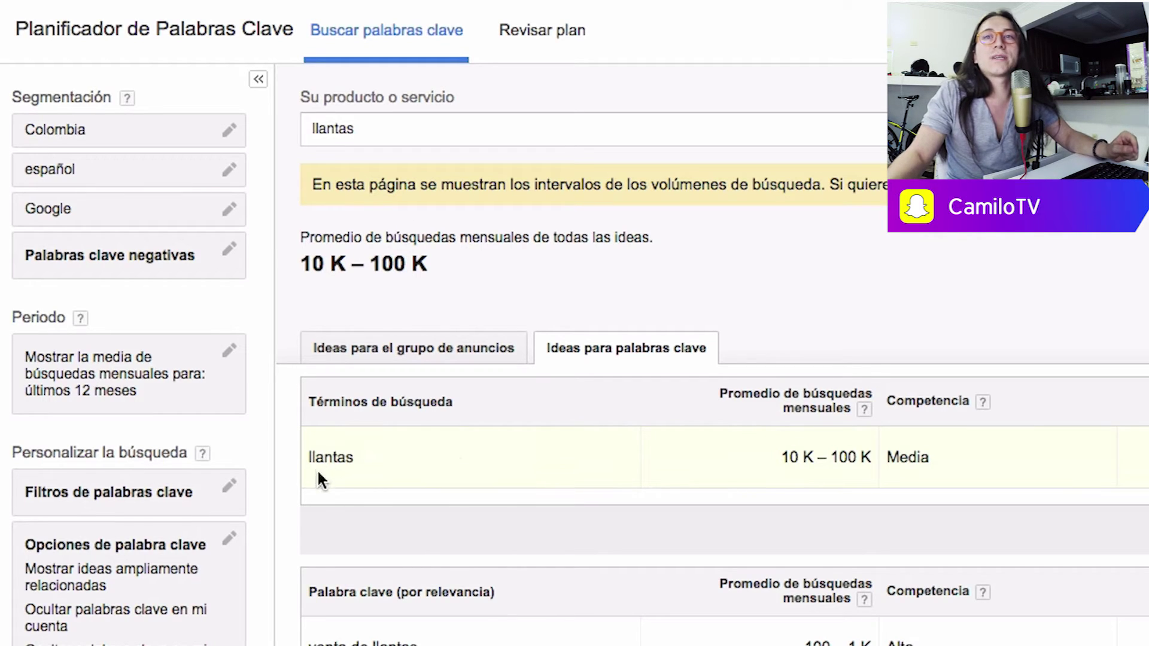
Examine the average monthly searches for the search term "llantas".
scroll(996, 483, "down", 2)
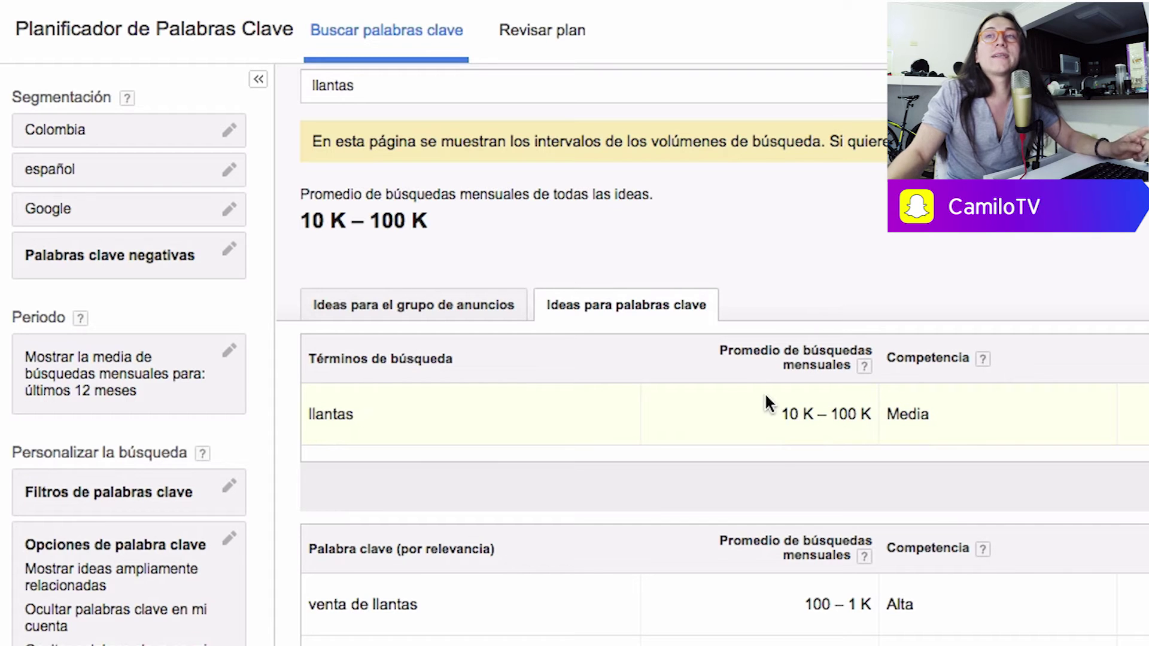
left_click(308, 418)
left_click(801, 415)
left_click_drag(783, 414, 848, 415)
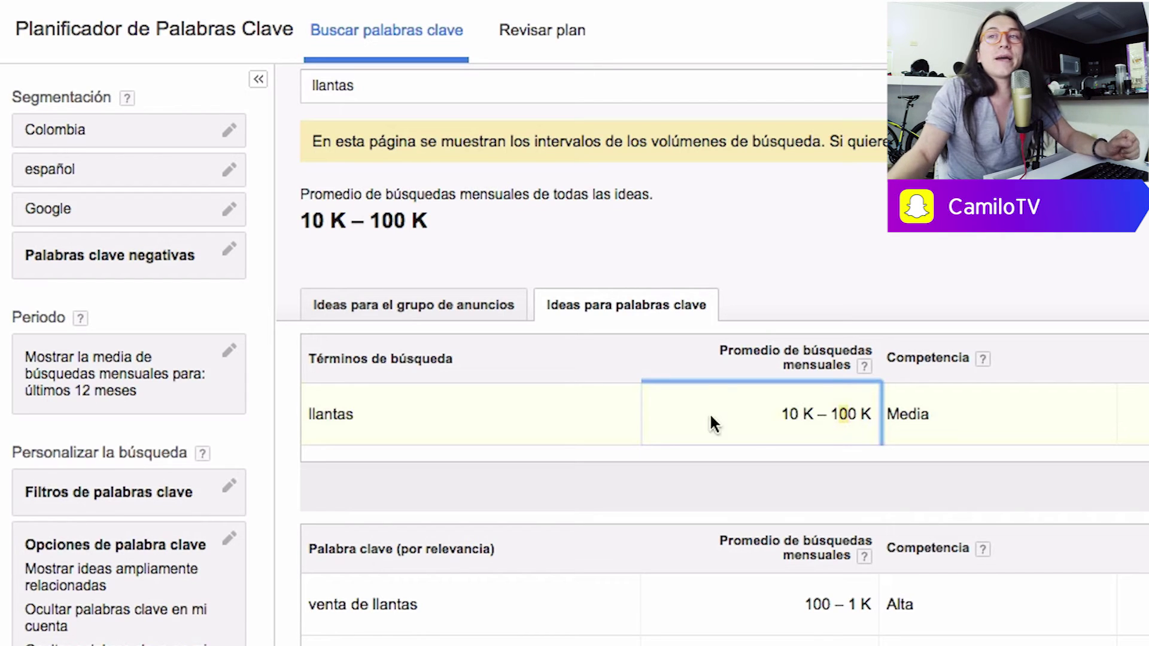
left_click_drag(782, 414, 849, 412)
left_click(859, 417)
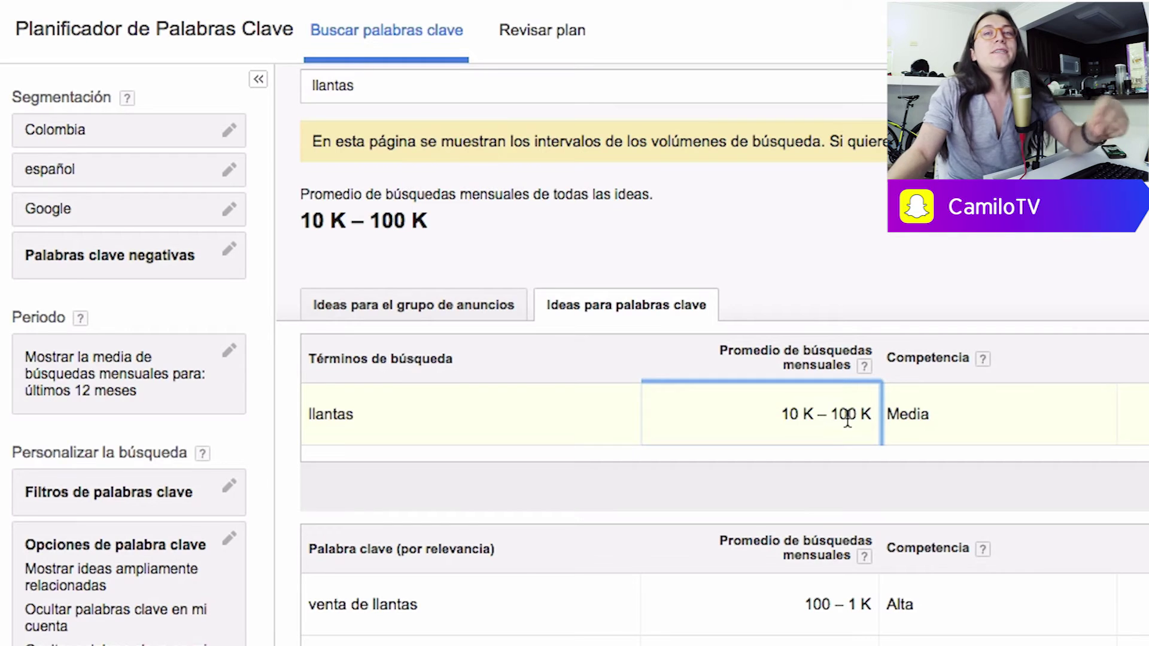
left_click_drag(781, 414, 867, 412)
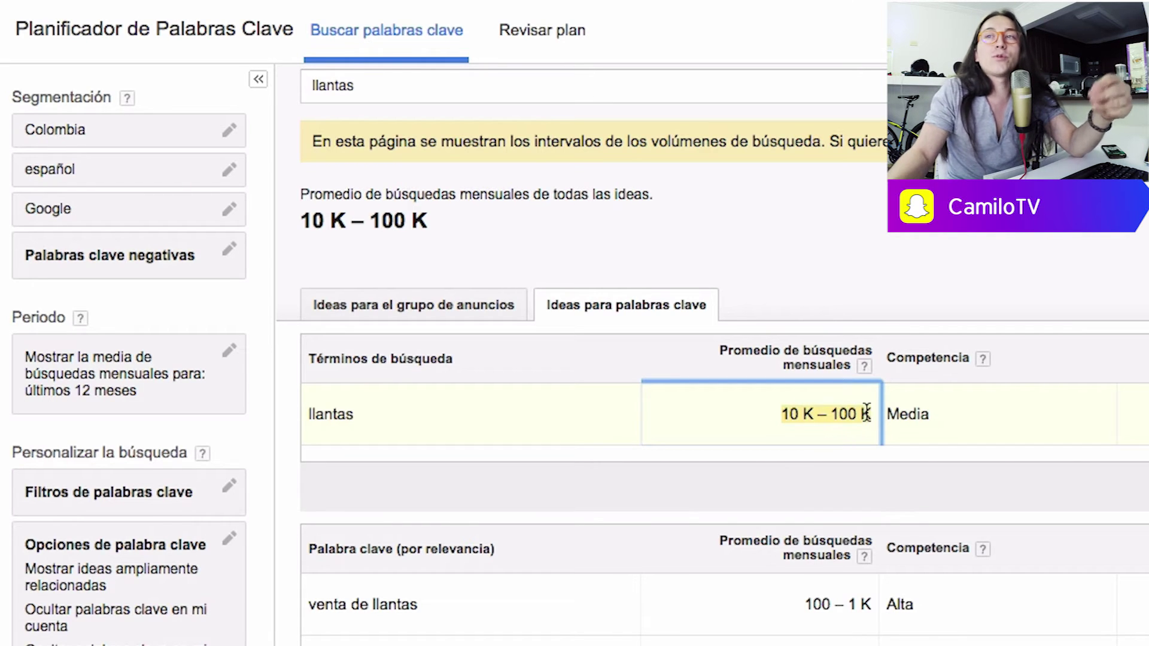
left_click(846, 422)
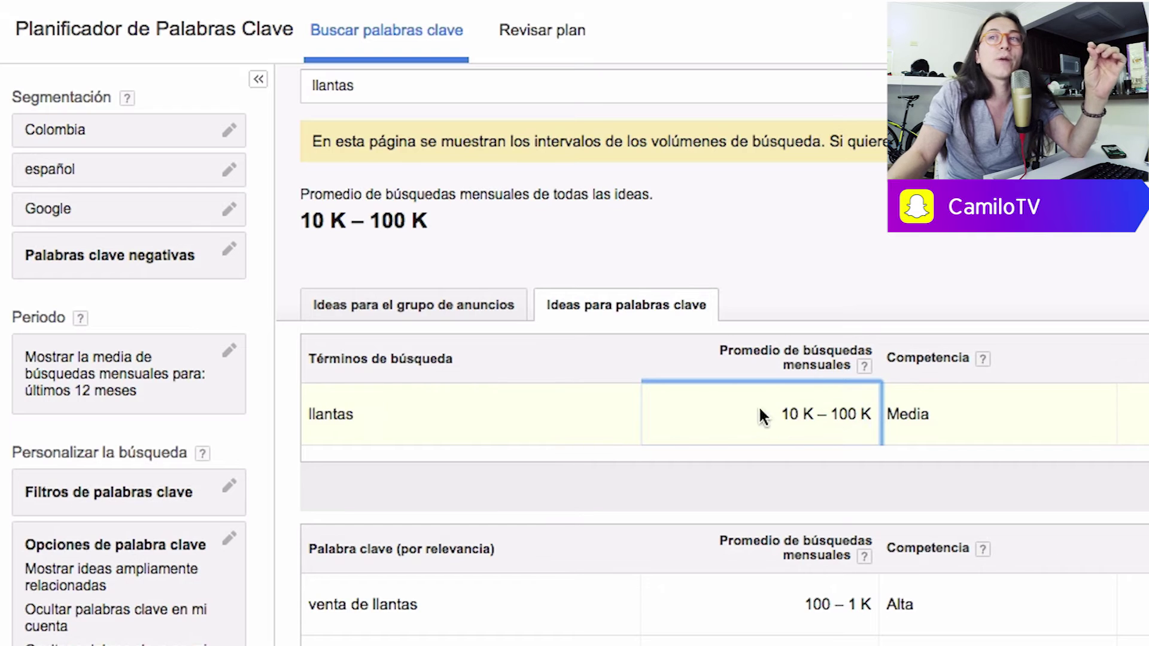
left_click_drag(795, 413, 863, 414)
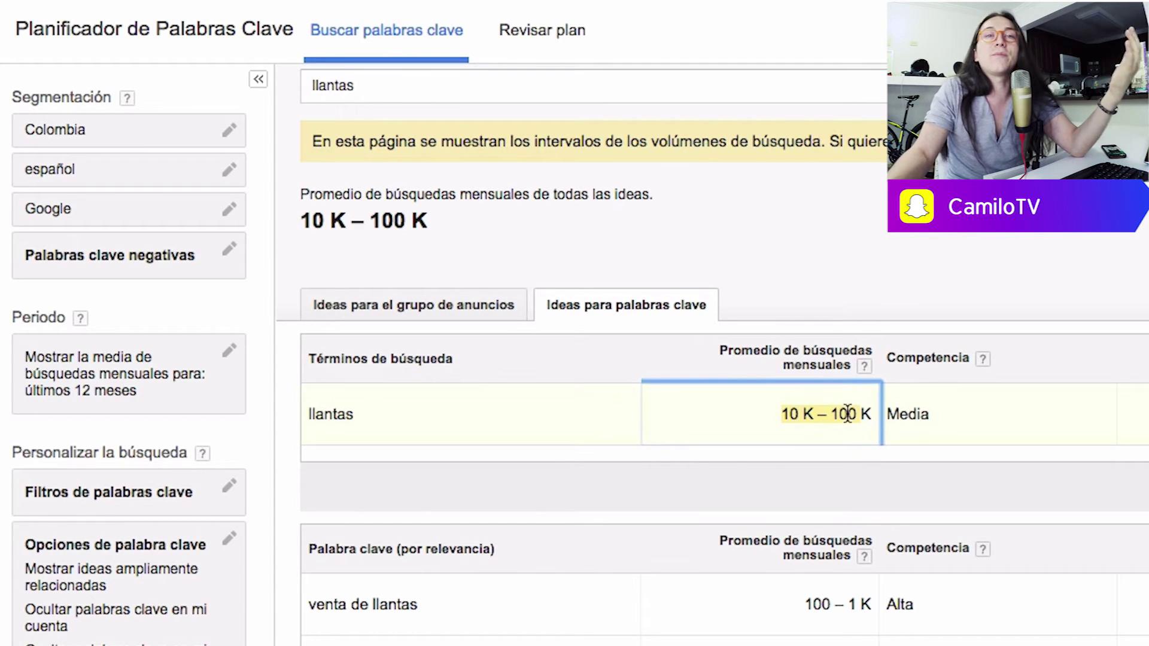
Look through the related keyword ideas and examine the average monthly searches for "llantas 15".
scroll(867, 479, "down", 12)
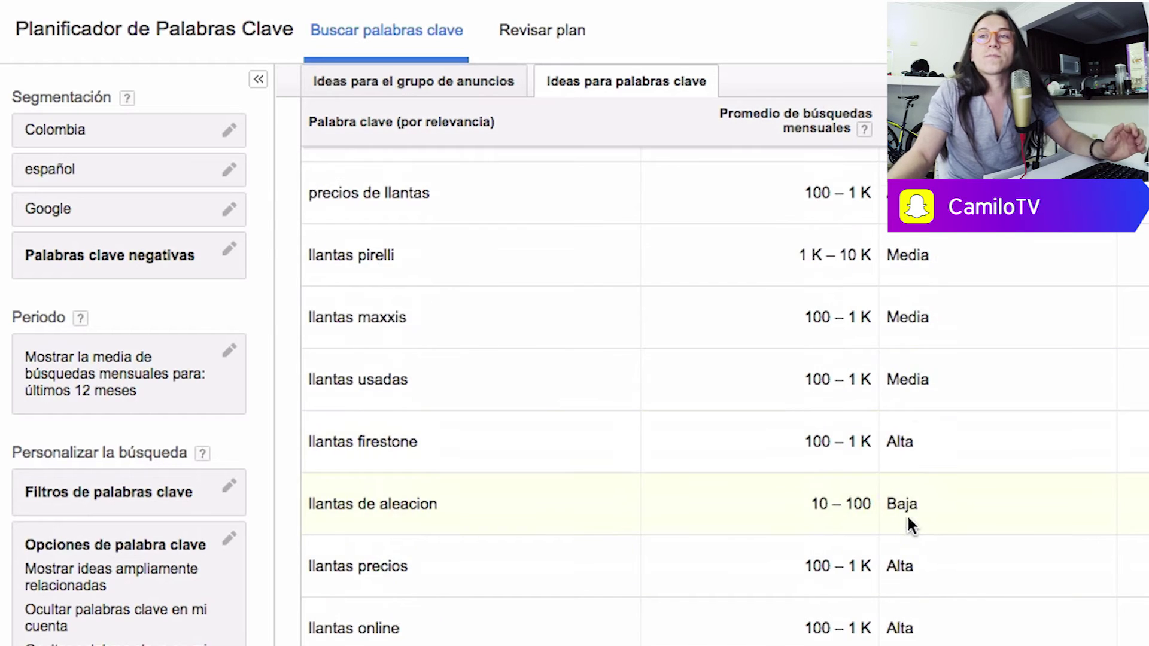
scroll(657, 565, "down", 2)
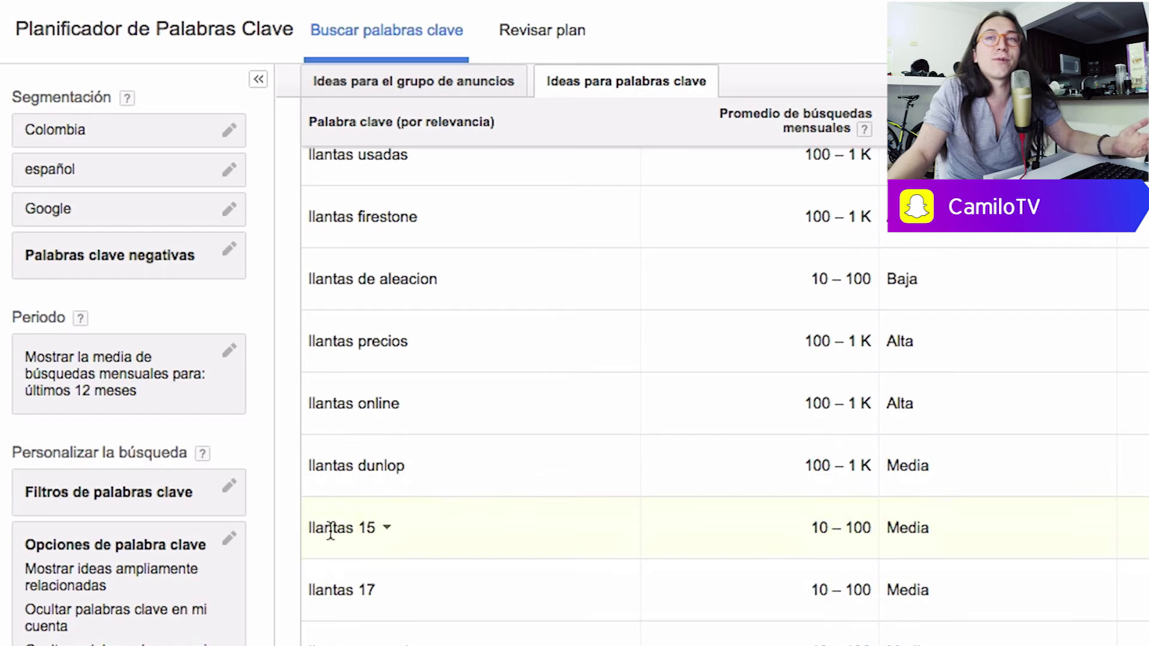
left_click_drag(308, 521, 374, 516)
left_click_drag(816, 526, 872, 525)
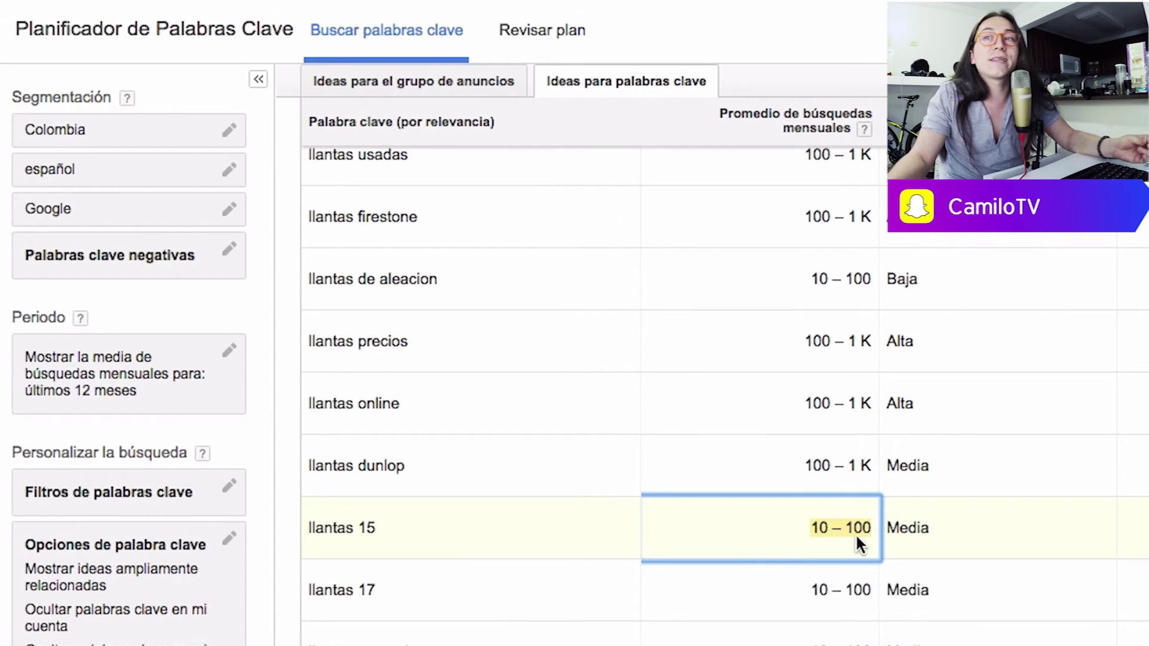
left_click_drag(814, 526, 871, 523)
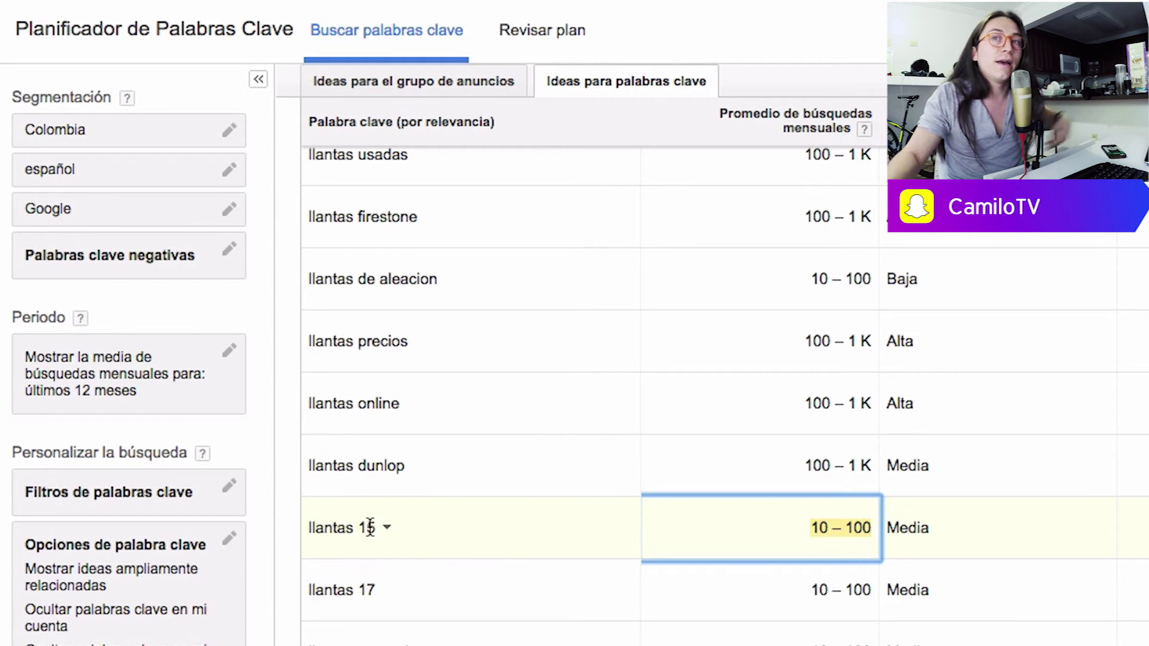
left_click_drag(311, 528, 586, 536)
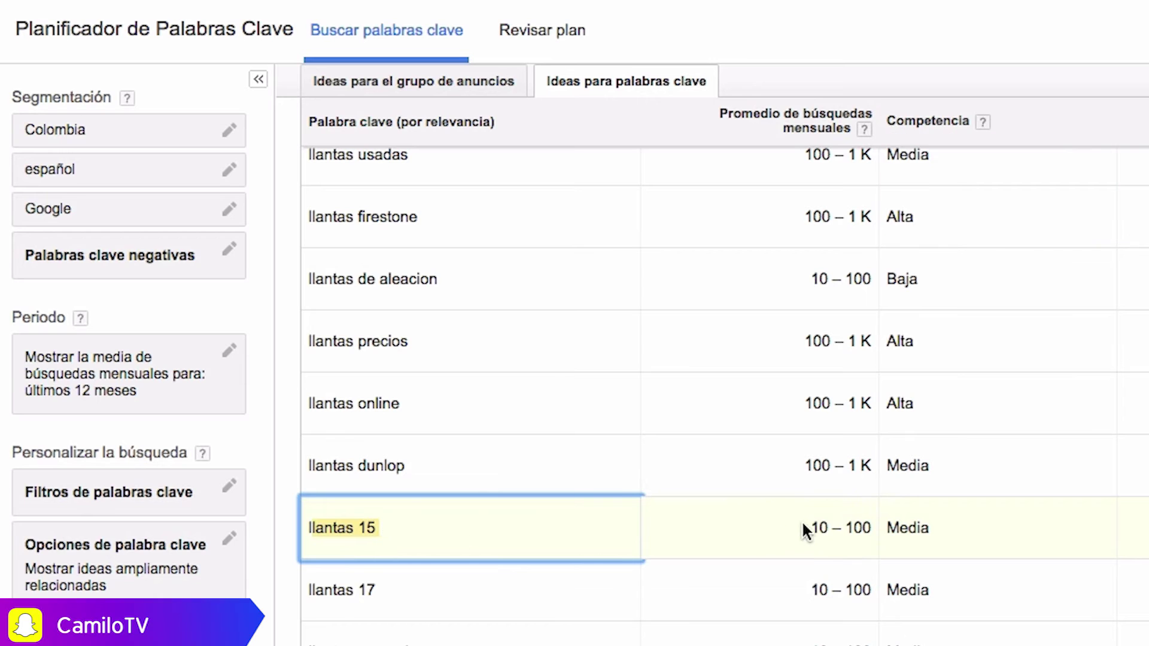
left_click_drag(802, 528, 879, 526)
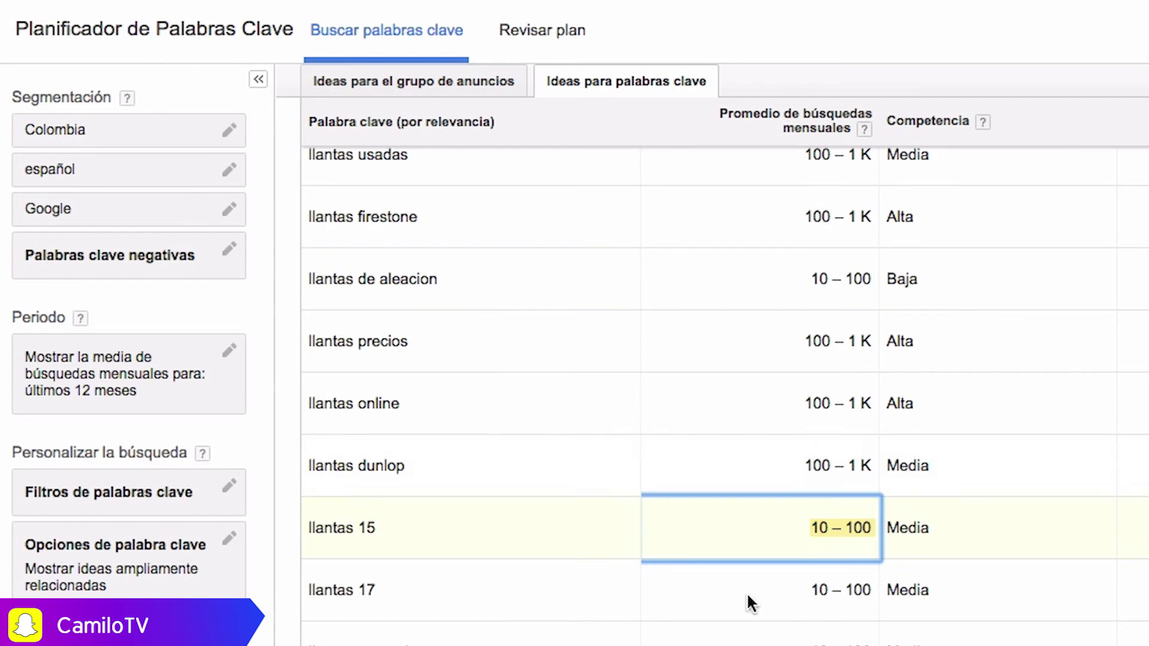
Replace the product or service term with "automovil" and get new keyword ideas.
scroll(483, 440, "up", 10)
double_click(383, 126)
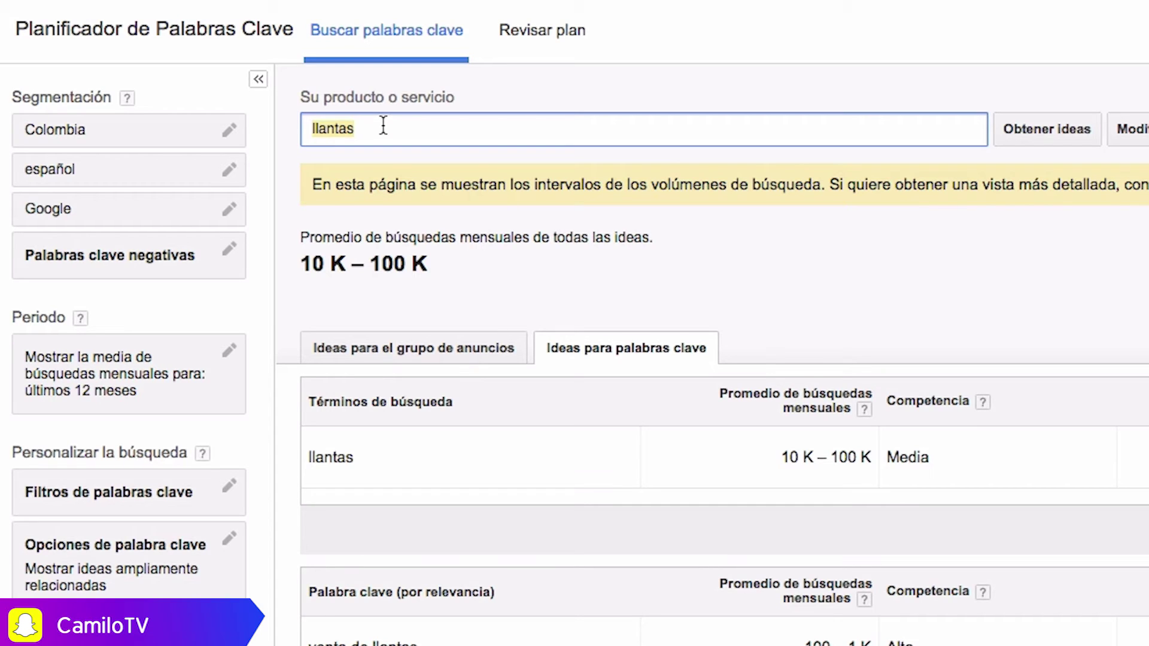
type("automovil")
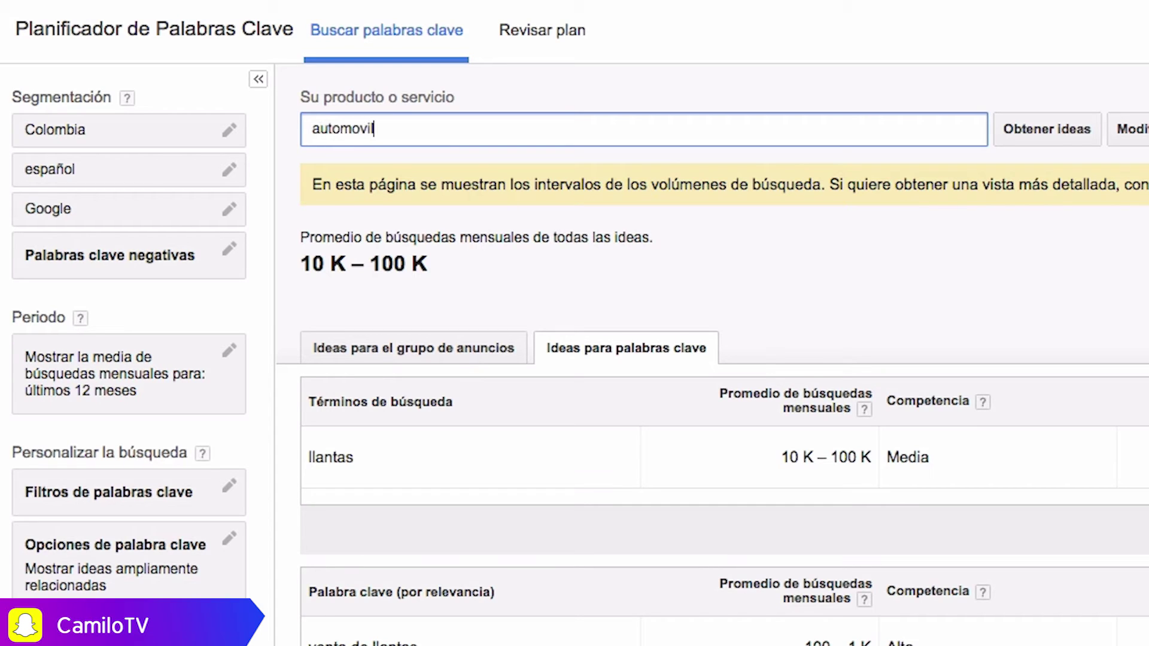
left_click(1054, 127)
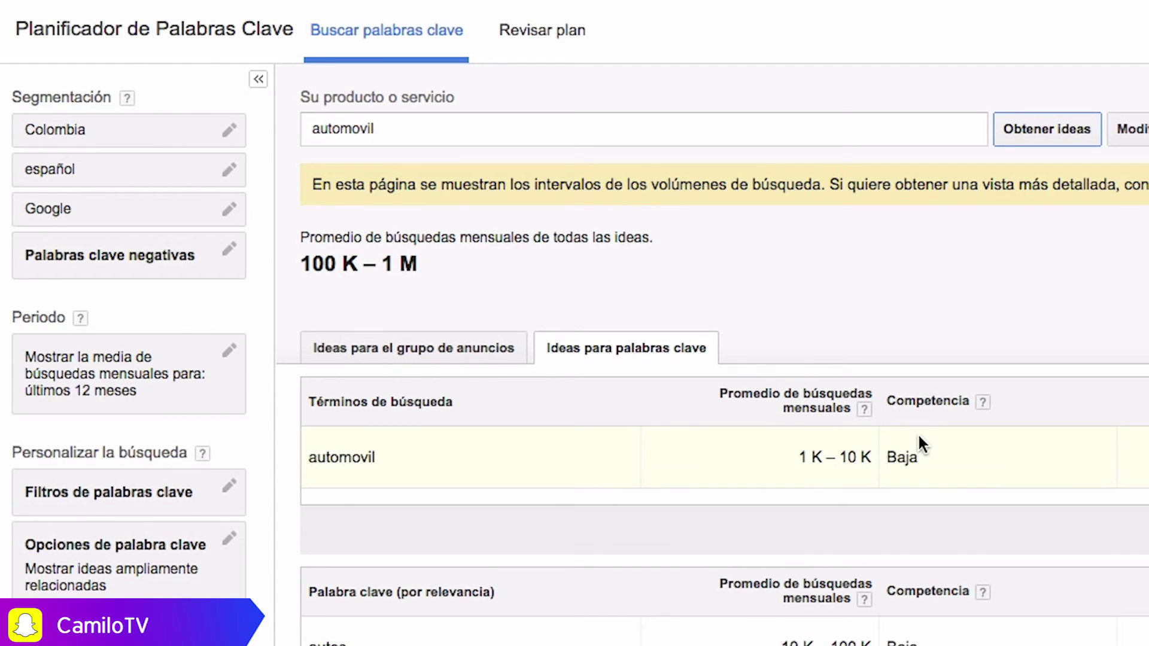
Compare the average monthly searches for the search term "automovil" with those for the related keyword "autos".
scroll(958, 484, "down", 2)
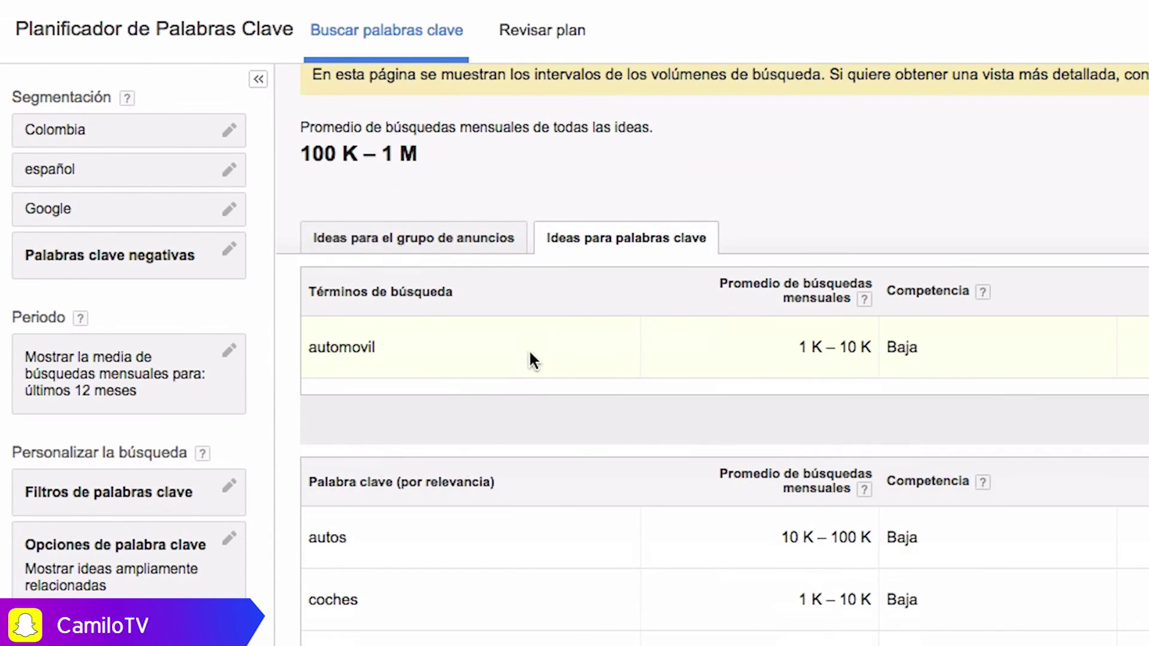
left_click(810, 345)
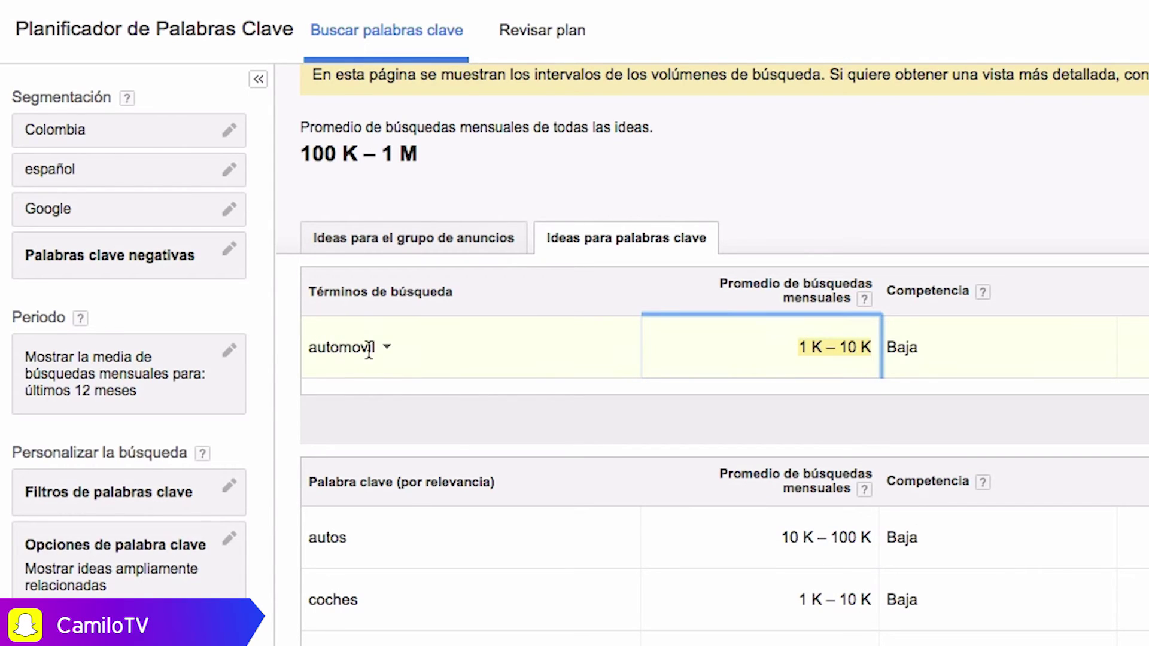
left_click(323, 537)
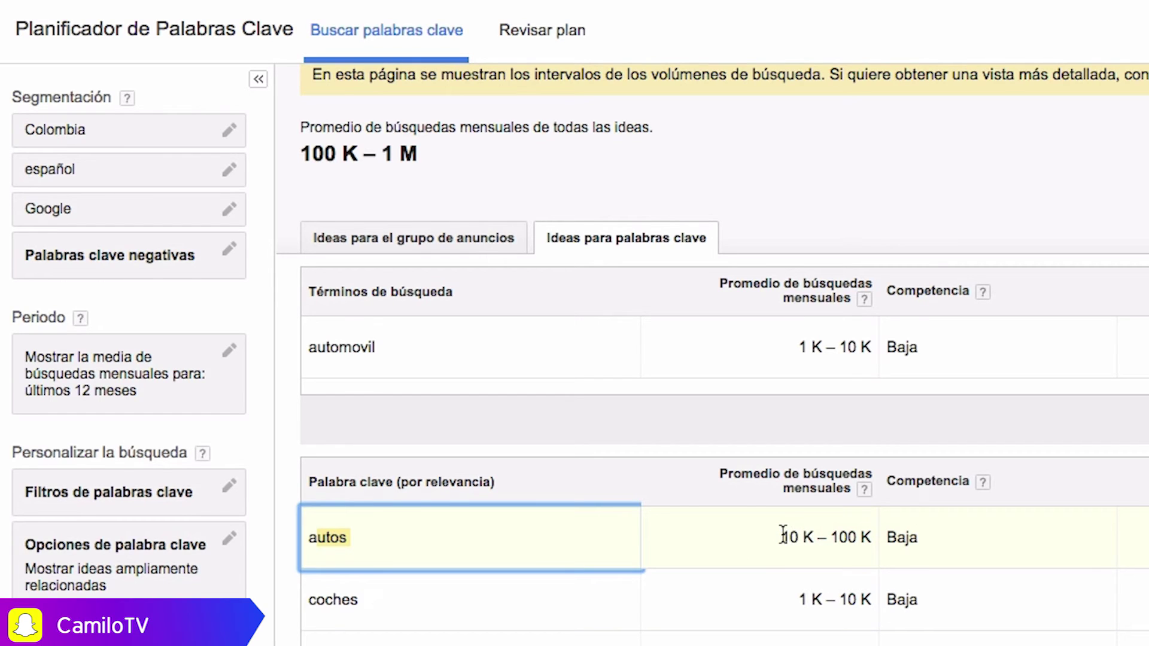
left_click_drag(779, 536, 866, 534)
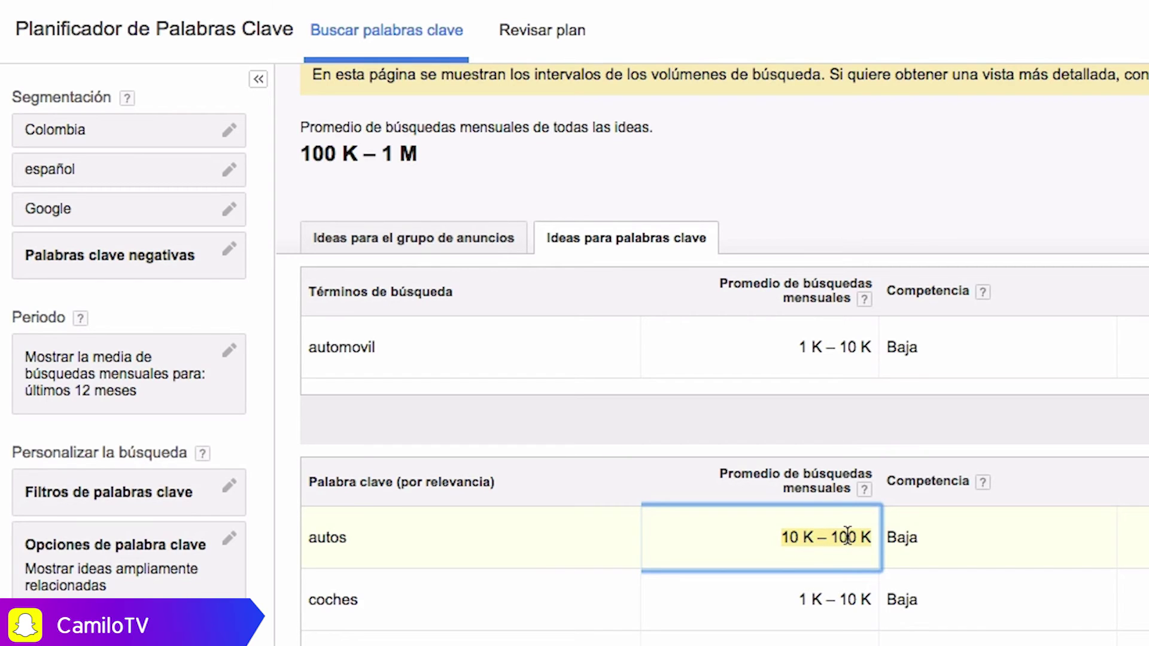
left_click(792, 536)
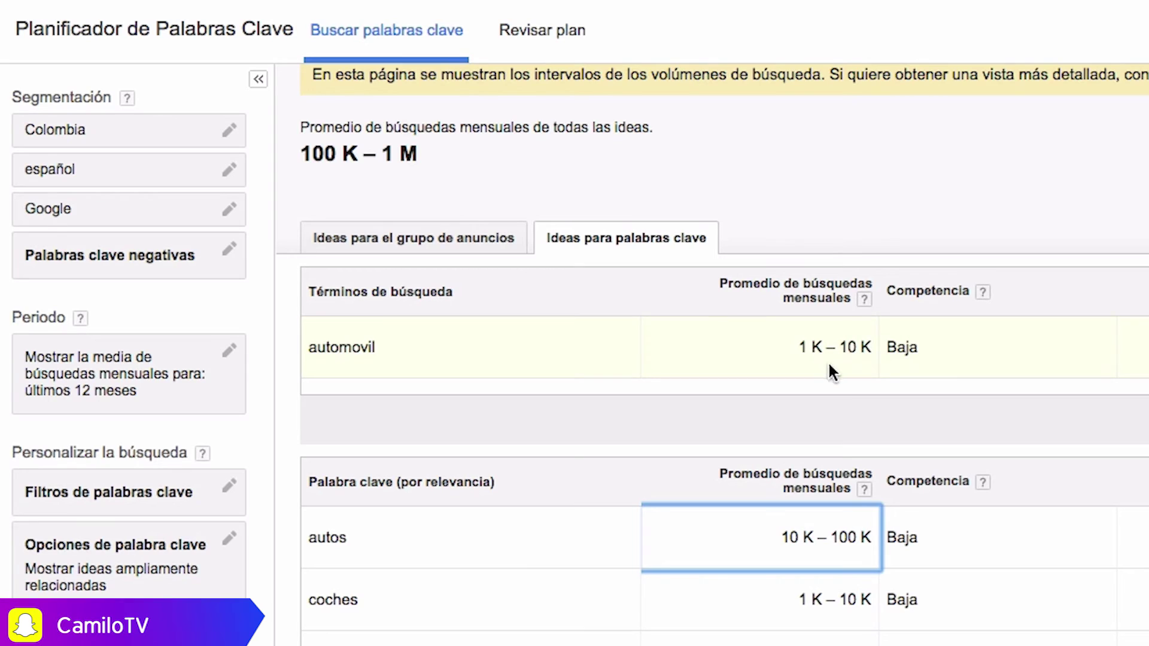
left_click_drag(799, 346, 853, 331)
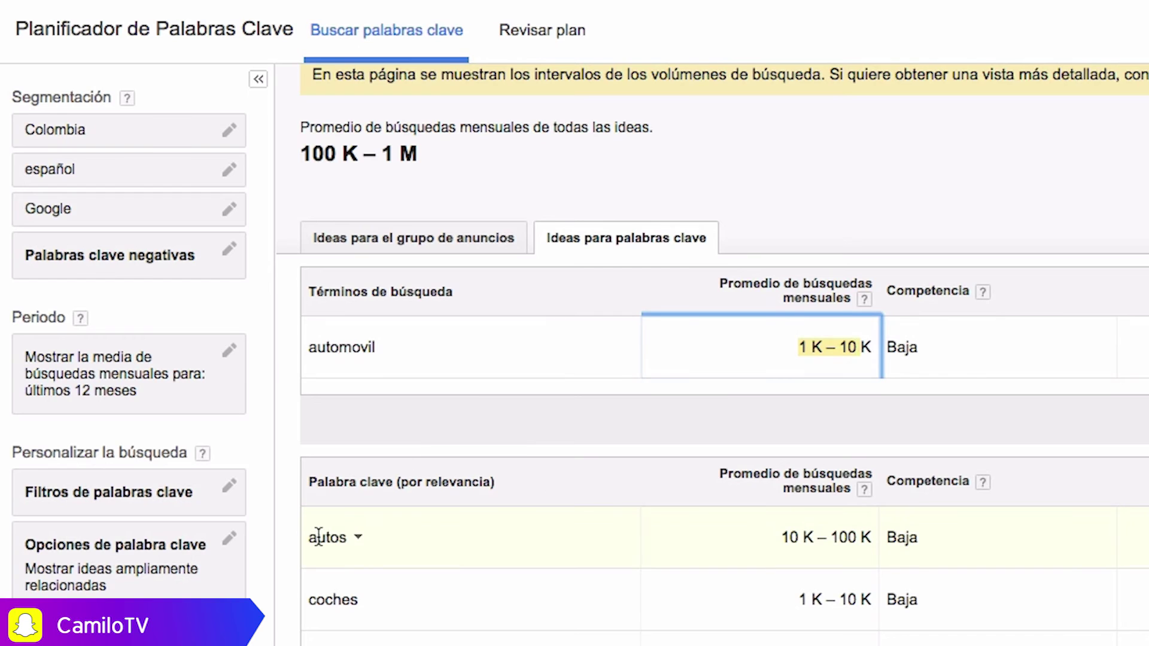
left_click_drag(314, 538, 376, 538)
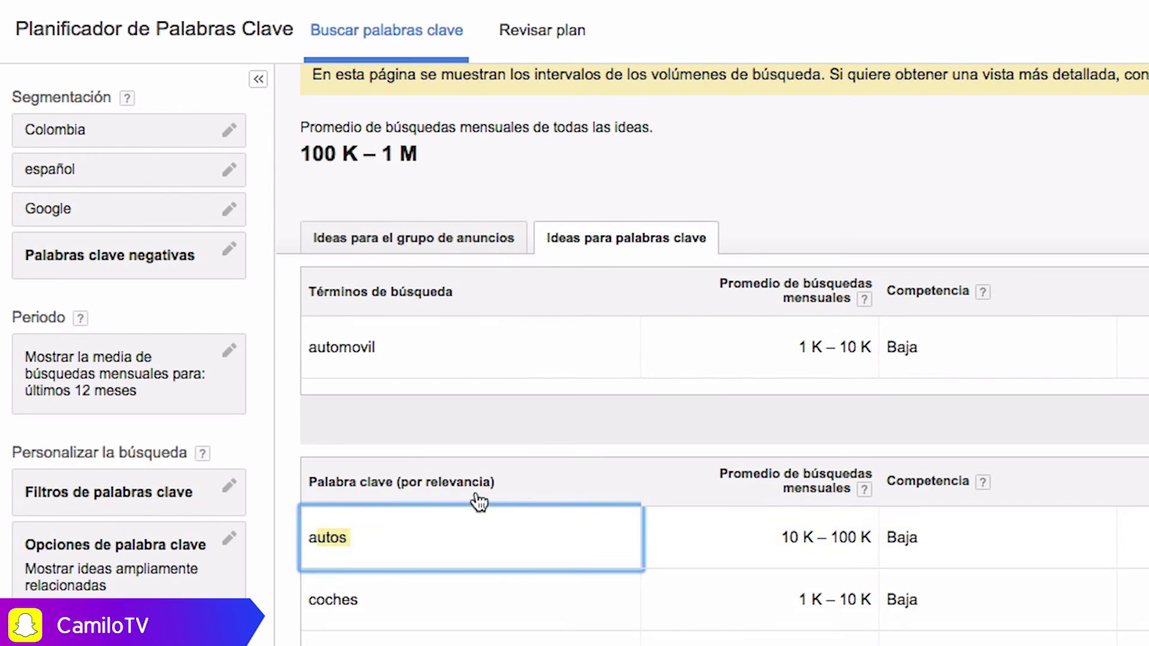
left_click_drag(786, 539, 893, 562)
Look through the other related keywords, including "coches" and "coches de segunda mano", and compare their average monthly searches with "automovil".
scroll(892, 557, "down", 1)
left_click_drag(317, 560, 740, 571)
left_click_drag(805, 560, 826, 561)
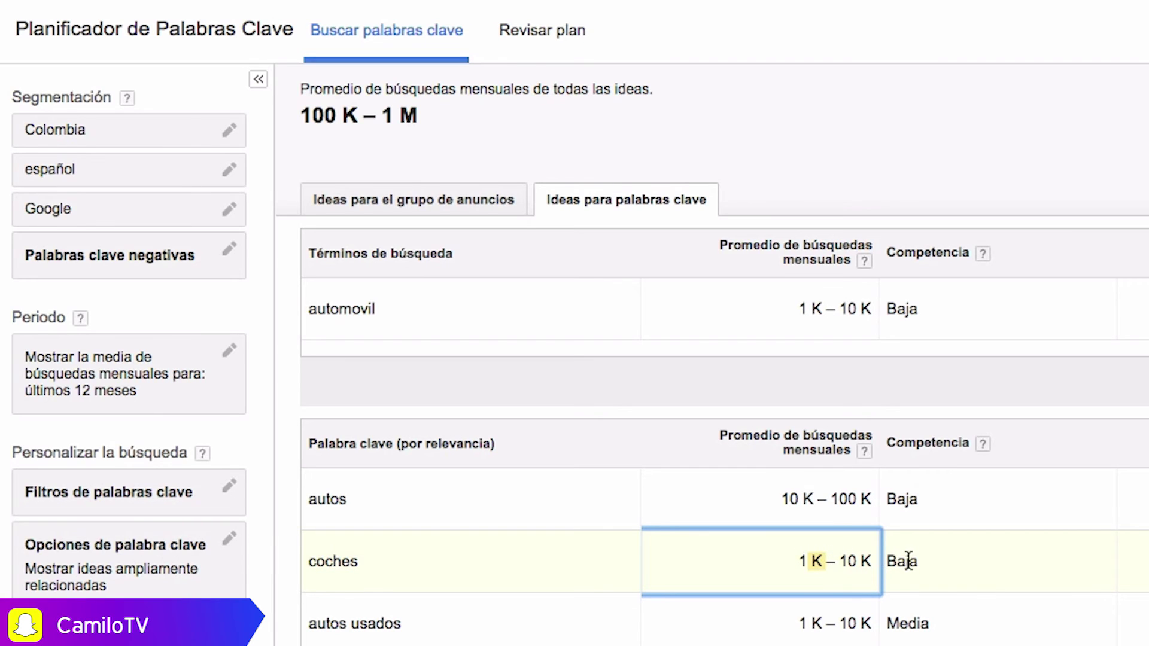
scroll(935, 569, "down", 1)
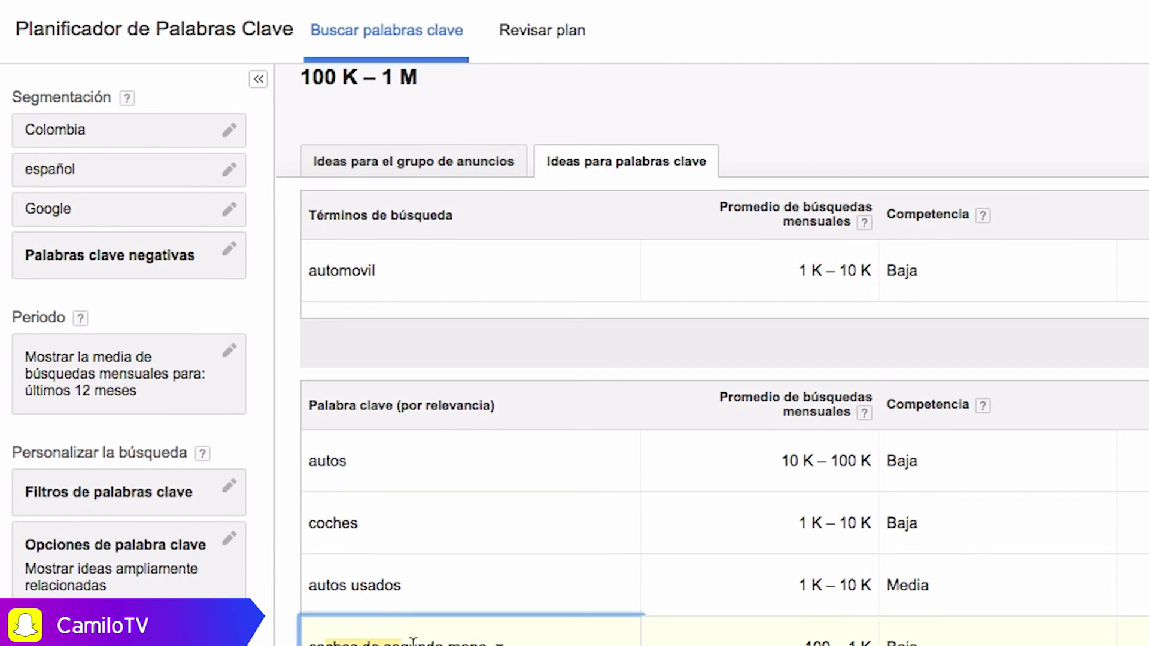
left_click_drag(807, 643, 831, 640)
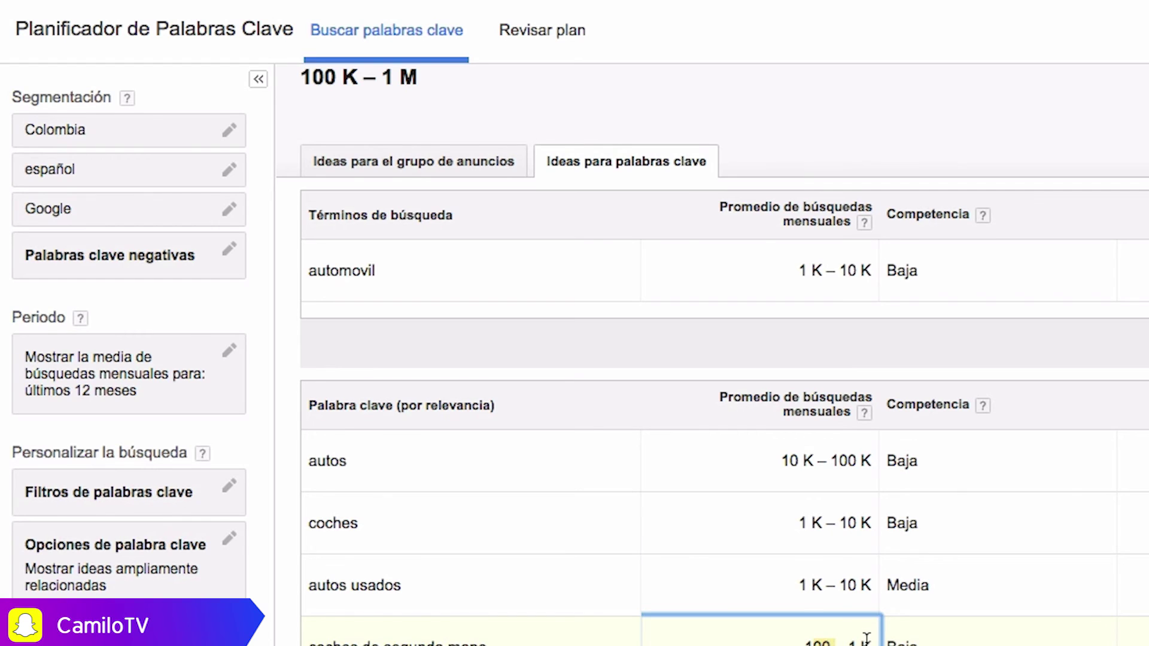
scroll(867, 637, "down", 5)
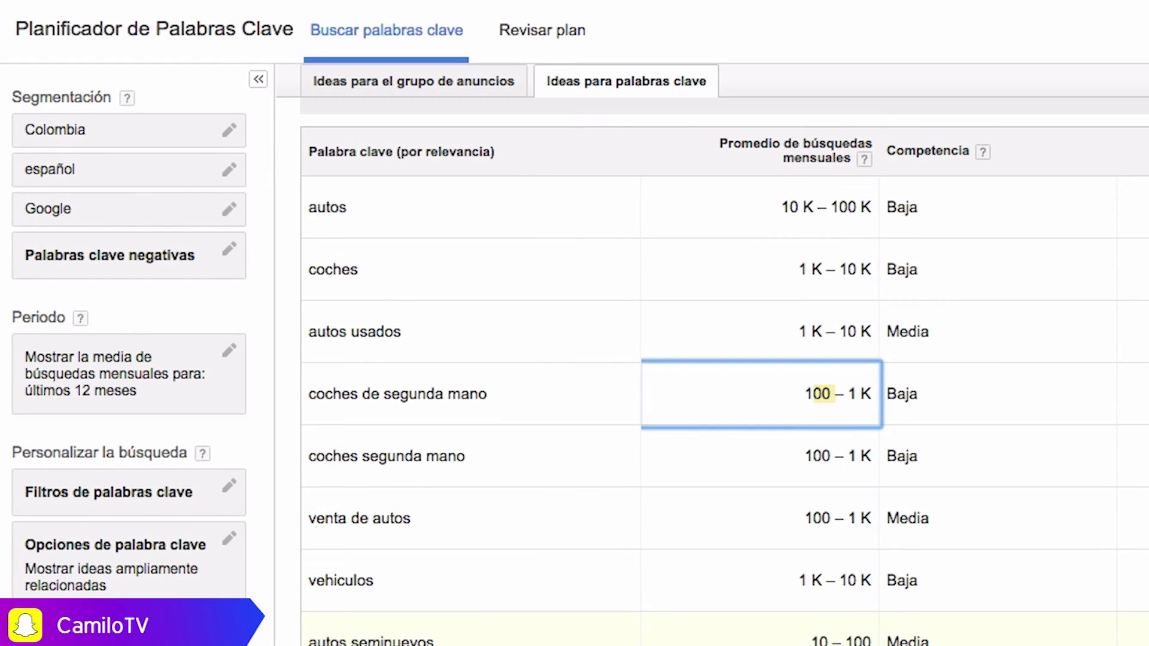
scroll(718, 359, "down", 2)
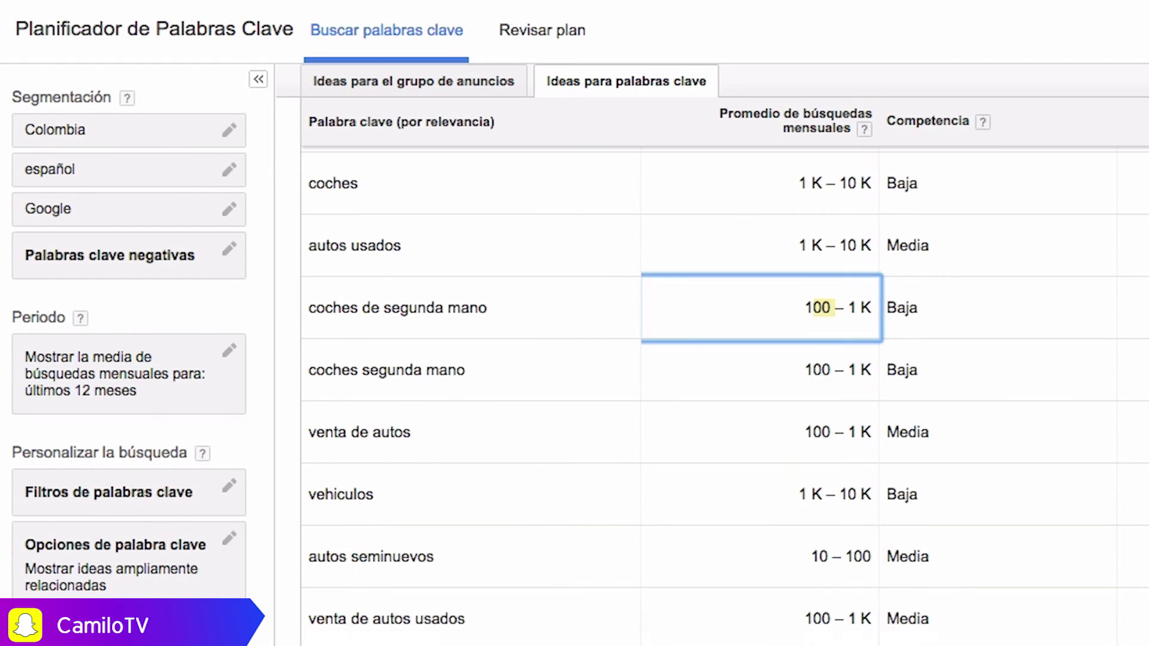
scroll(718, 359, "up", 10)
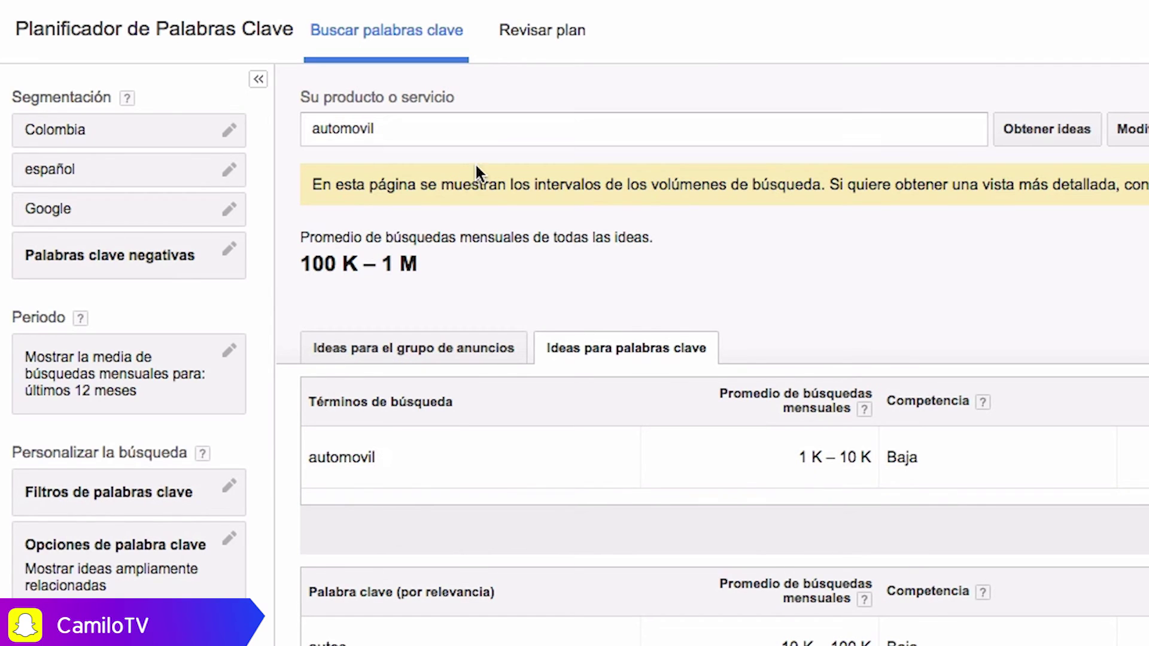
left_click_drag(799, 456, 872, 456)
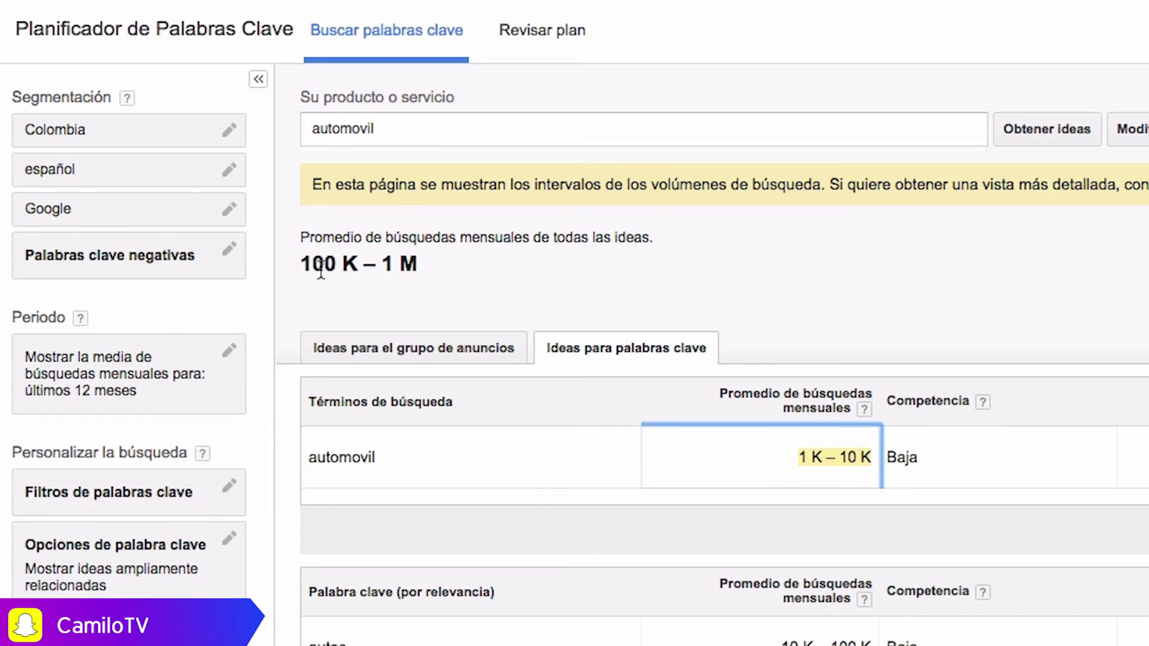
Change the targeting location to Estados Unidos and save it.
left_click(230, 130)
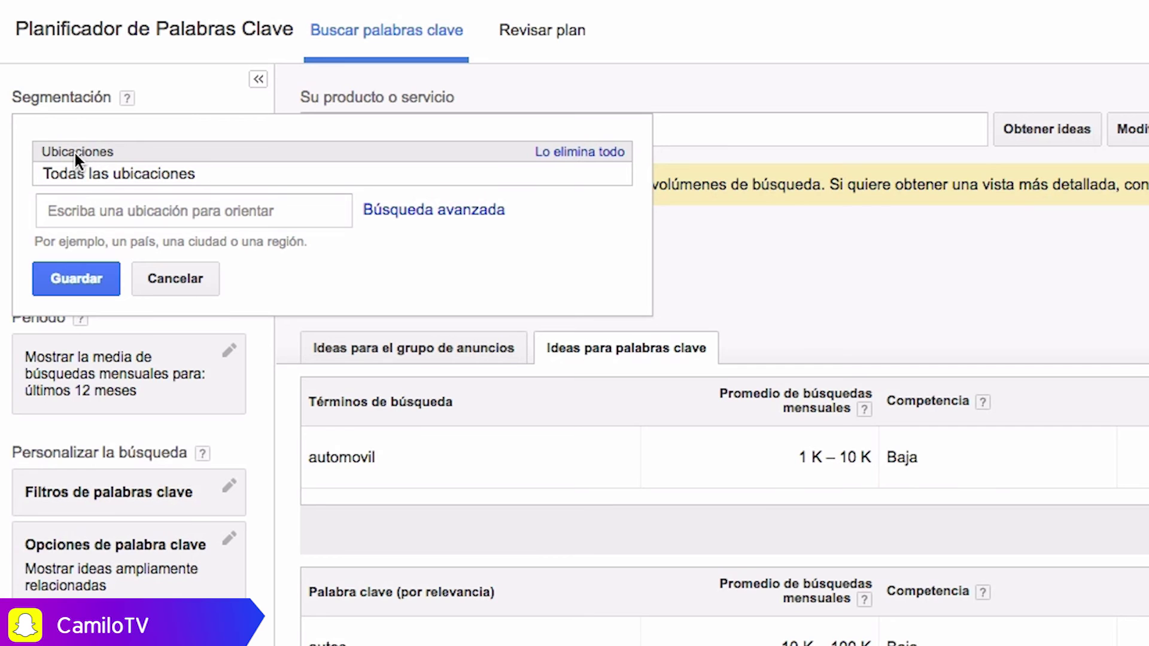
left_click(95, 205)
type("estad")
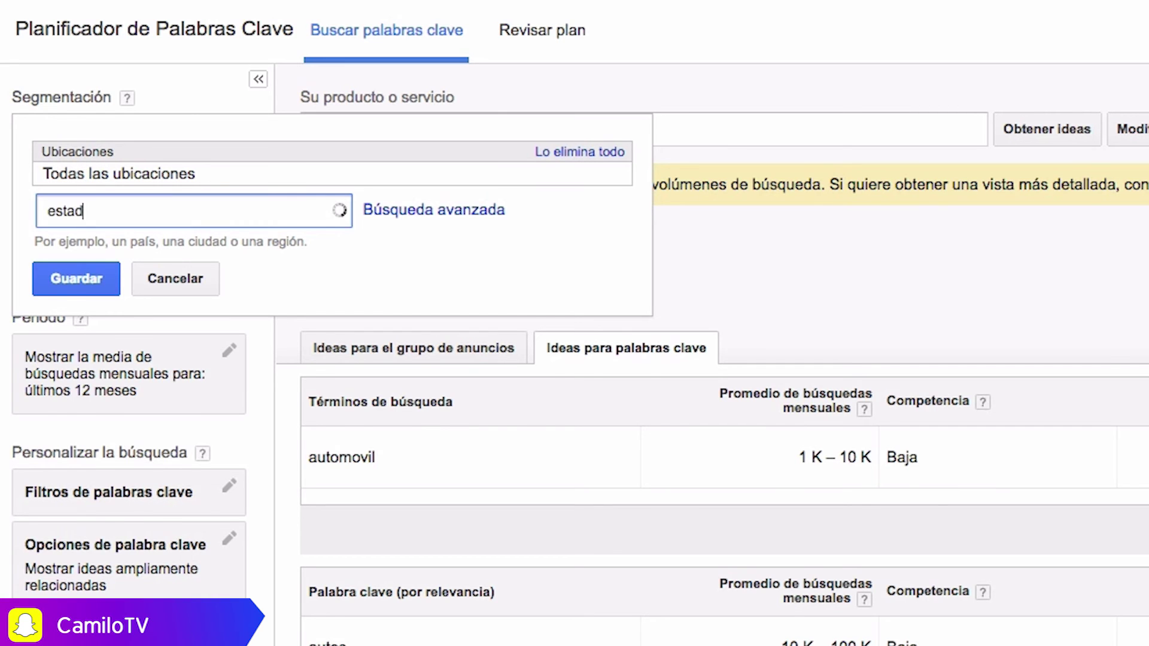
left_click(102, 272)
left_click(91, 286)
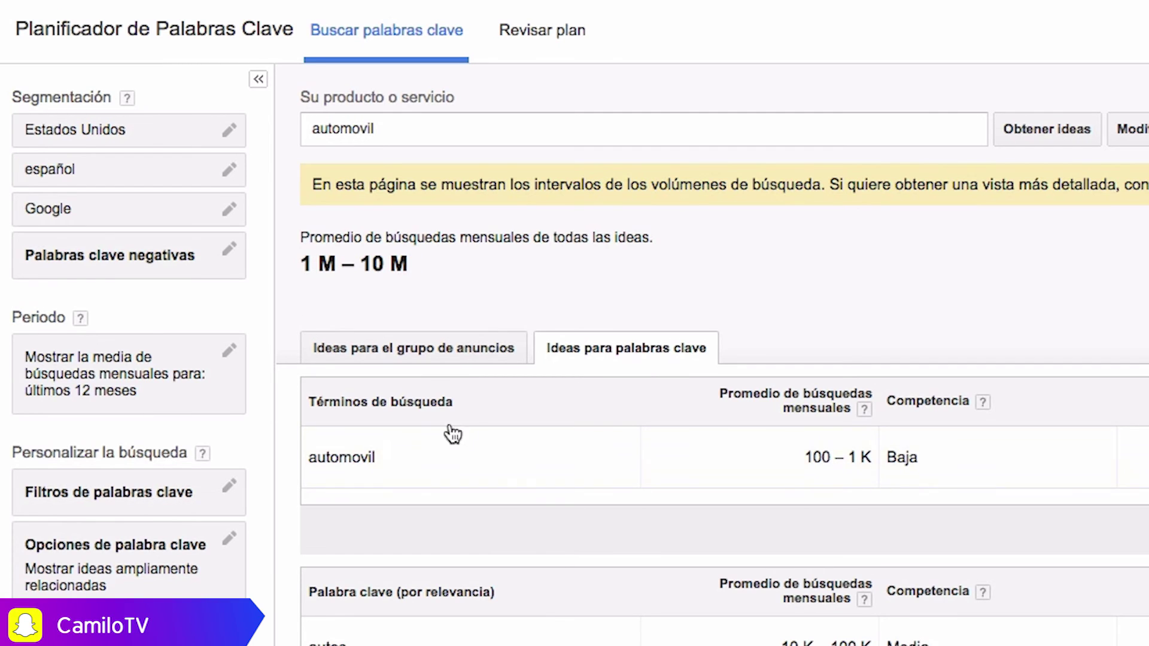
Examine the average monthly searches for "automovil" in Estados Unidos and compare the term with the related keyword "autos".
left_click(332, 454)
left_click_drag(804, 458, 832, 457)
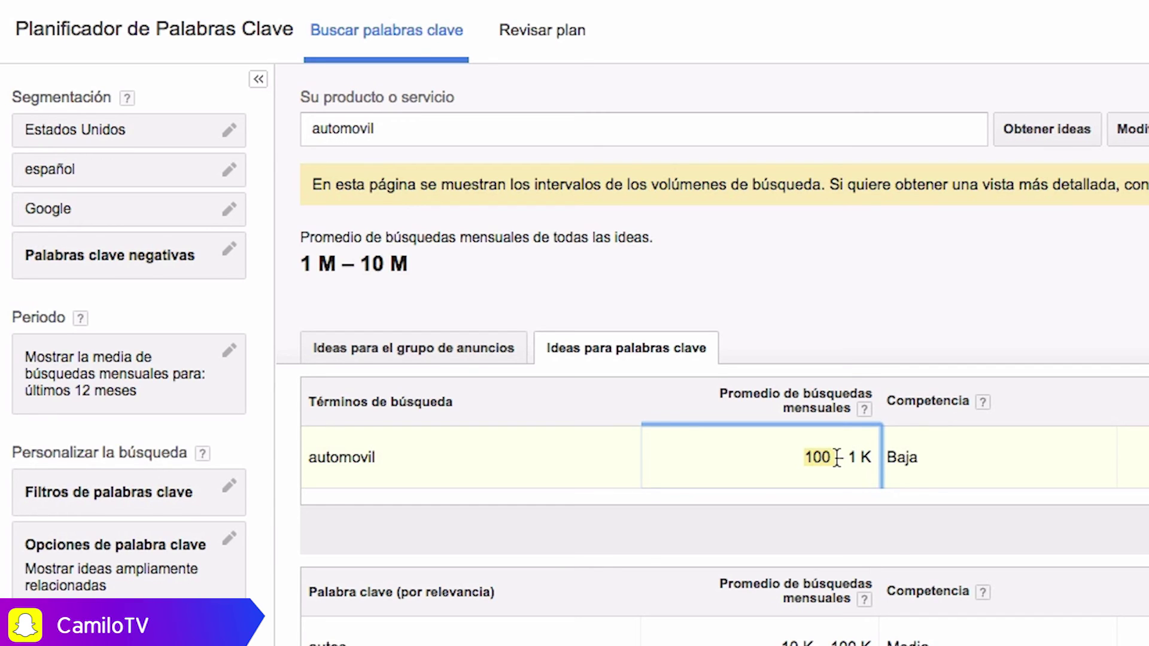
left_click_drag(328, 463, 393, 457)
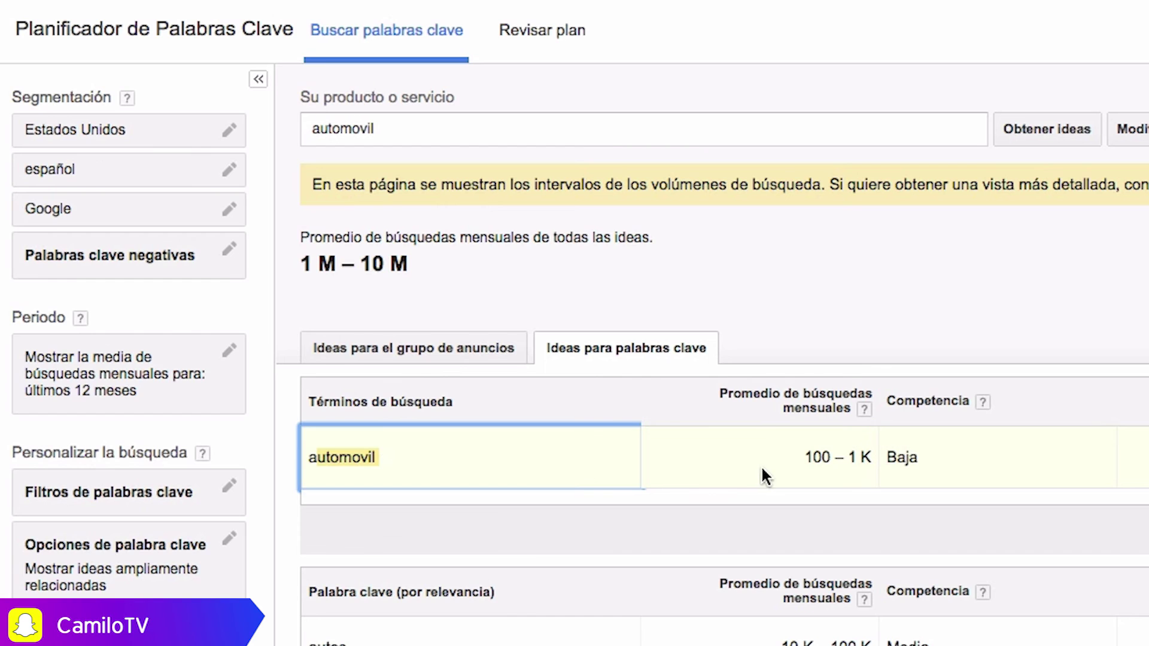
left_click_drag(802, 456, 833, 454)
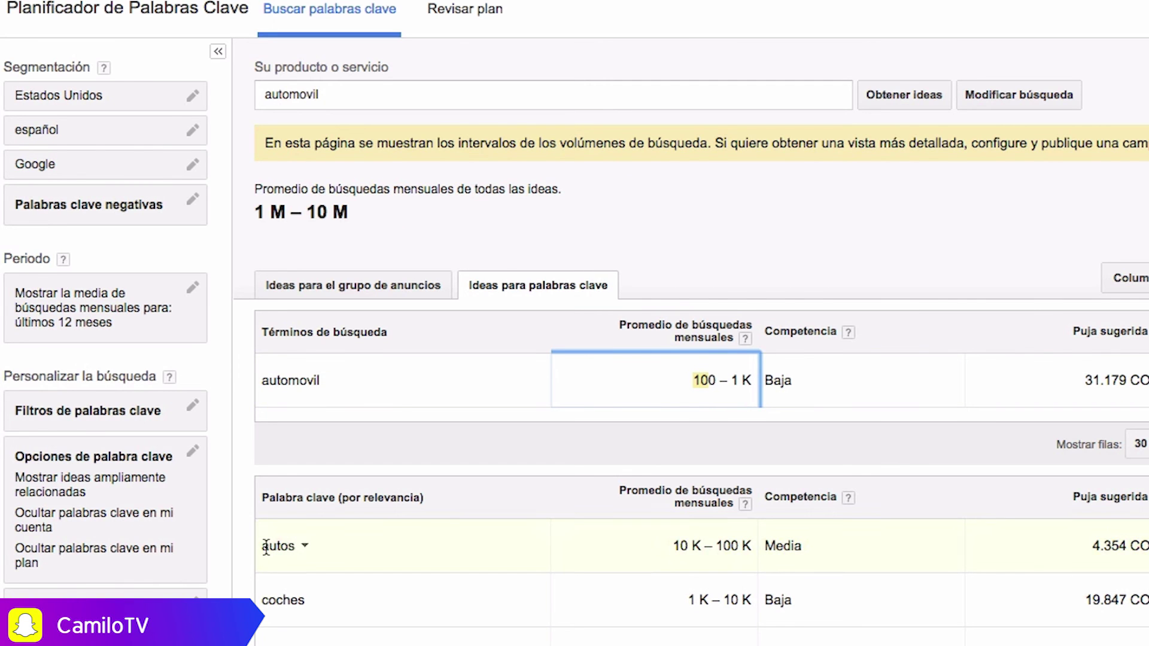
left_click_drag(263, 545, 290, 547)
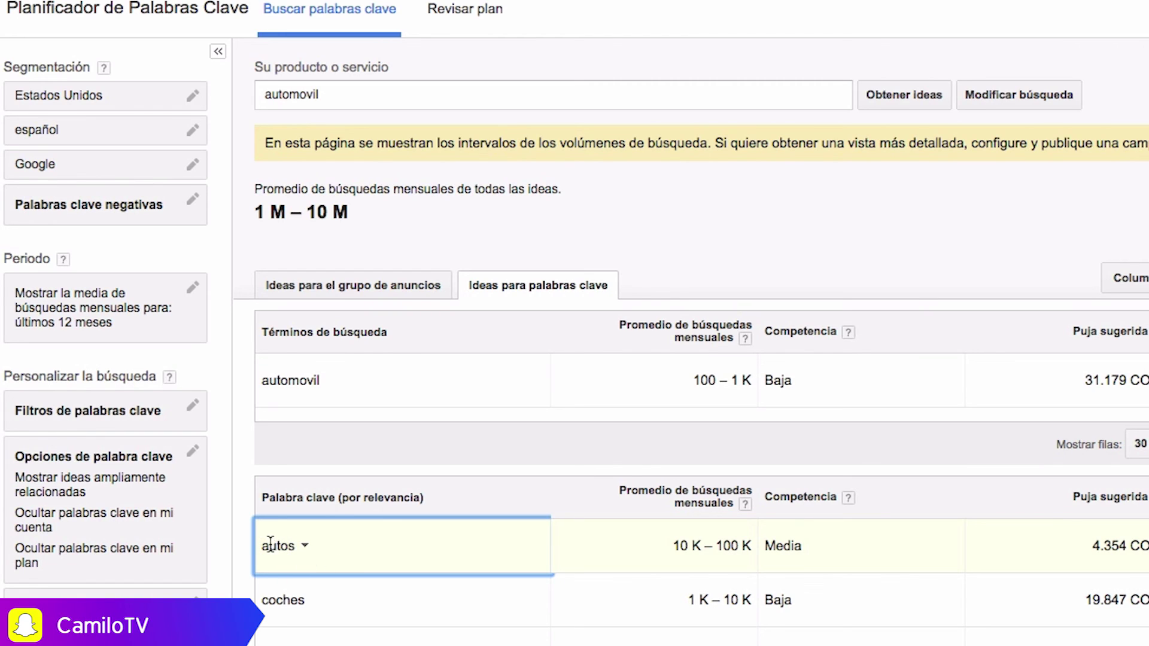
left_click_drag(266, 546, 294, 546)
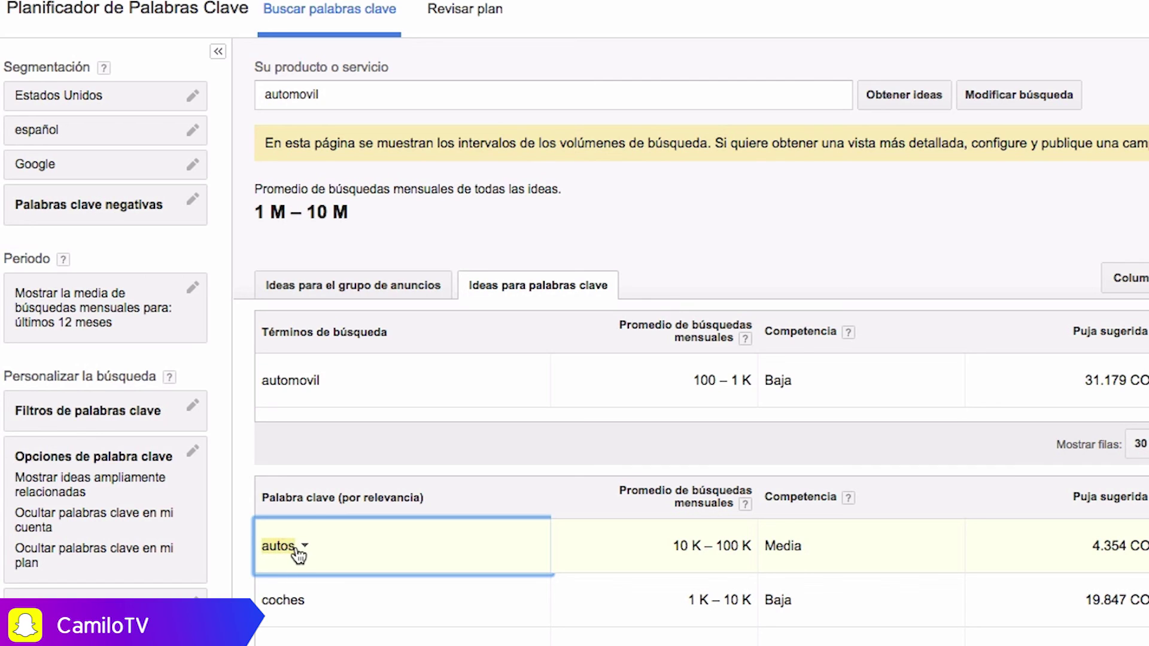